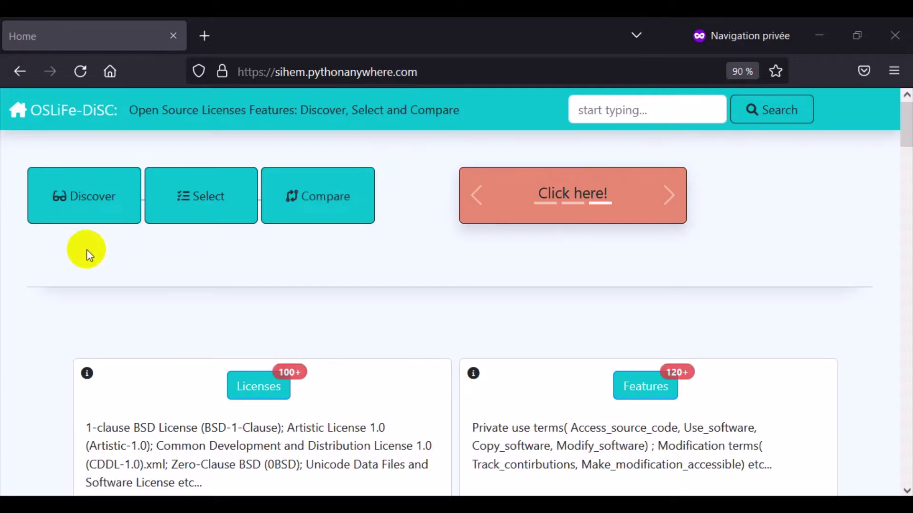
- Open the list of features from the home page's Features section and expand License_feature
click(87, 213)
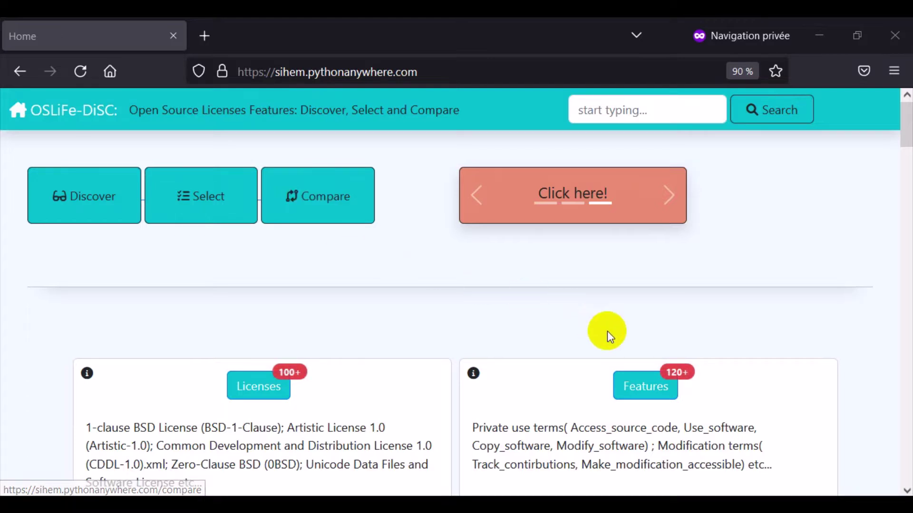
click(645, 389)
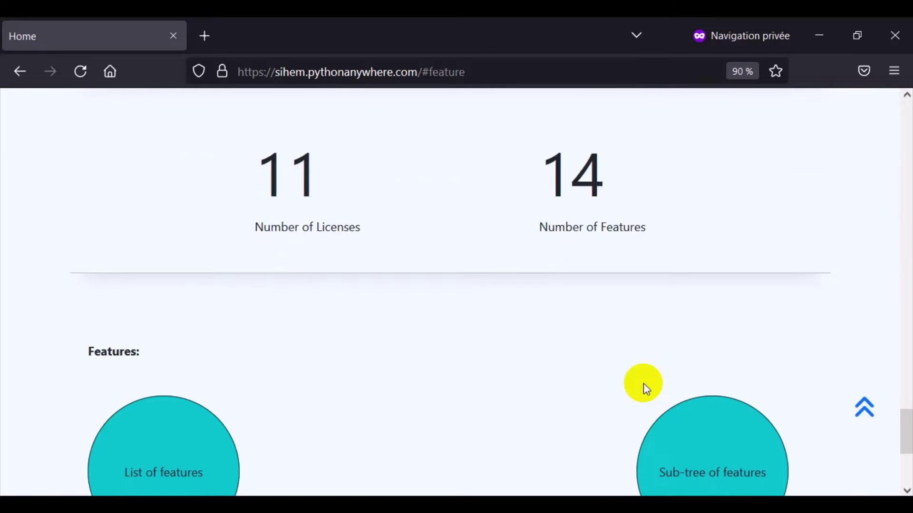
scroll(477, 351, down, 3)
click(196, 378)
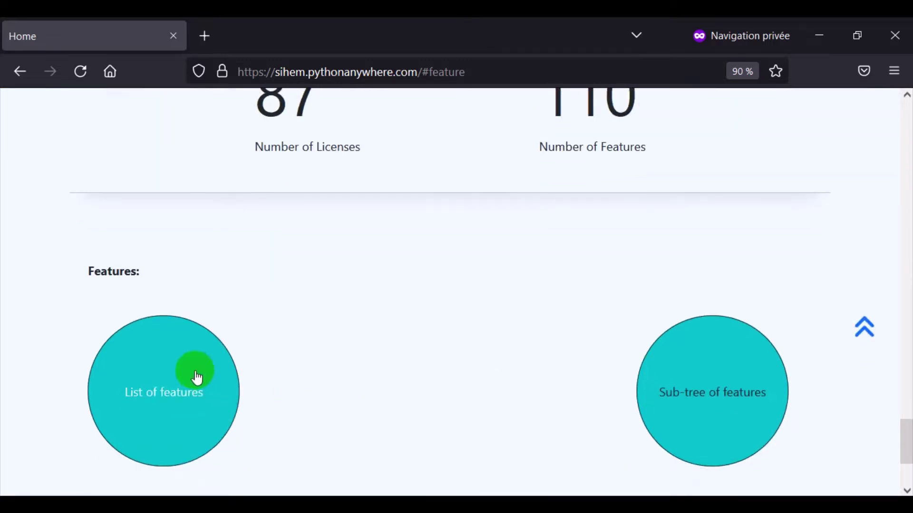
click(172, 399)
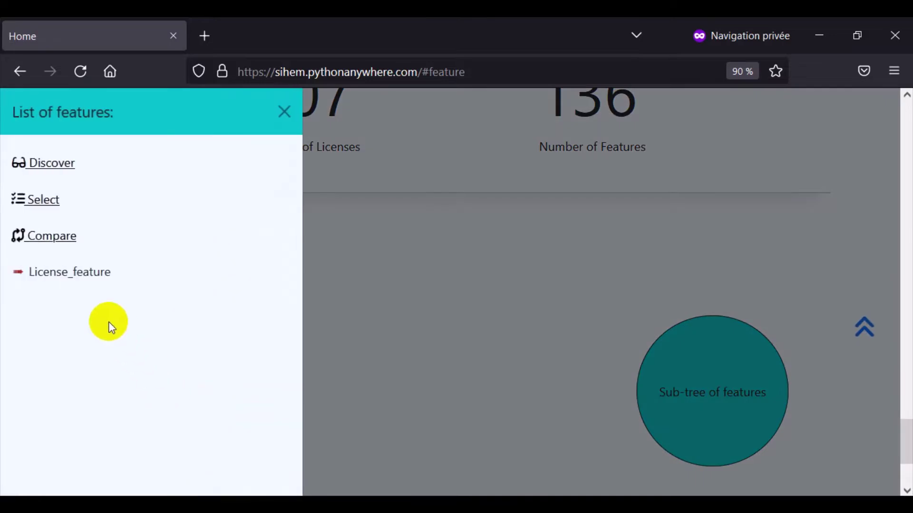
click(92, 280)
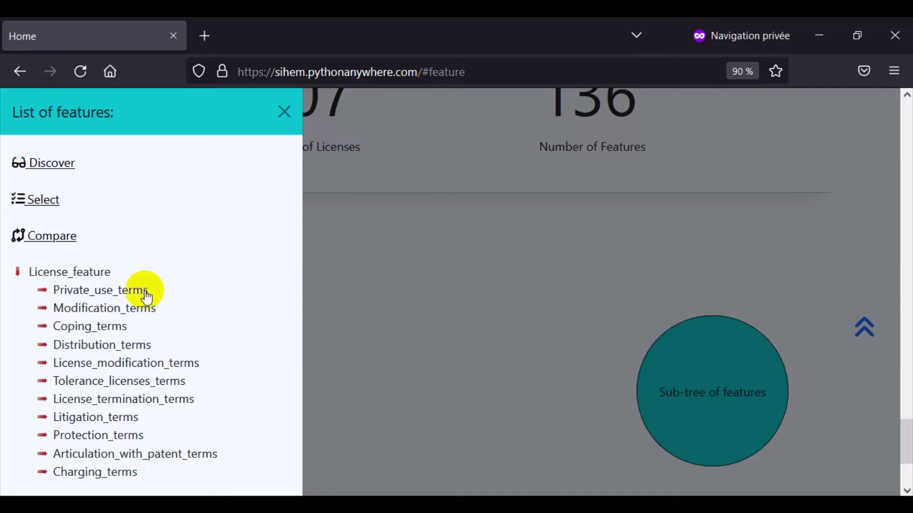
- Expand Private_use_terms and Modification_terms, including the Track_contirbutions branch, in the list of features
click(125, 296)
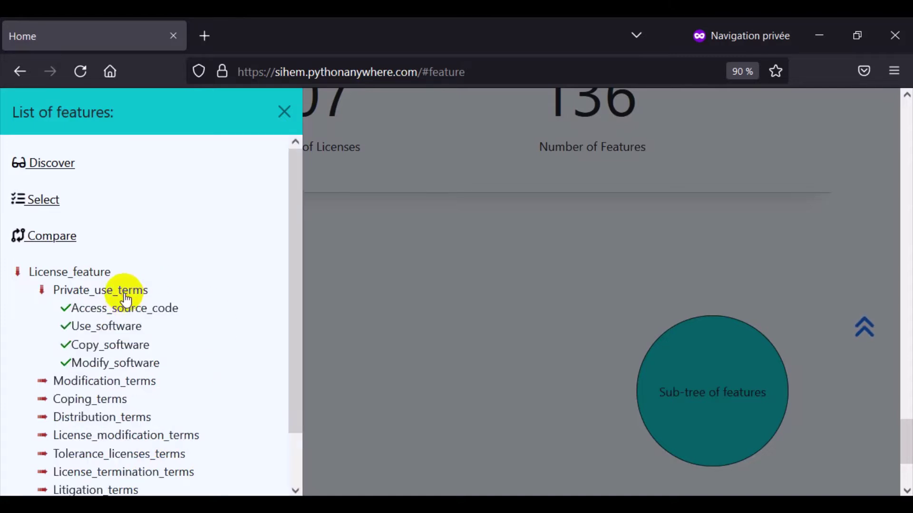
click(102, 388)
scroll(107, 380, down, 2)
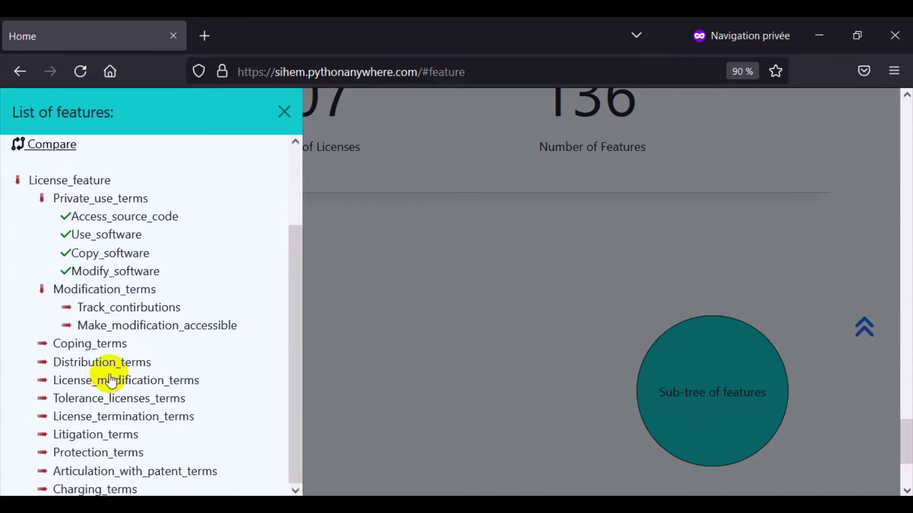
click(123, 308)
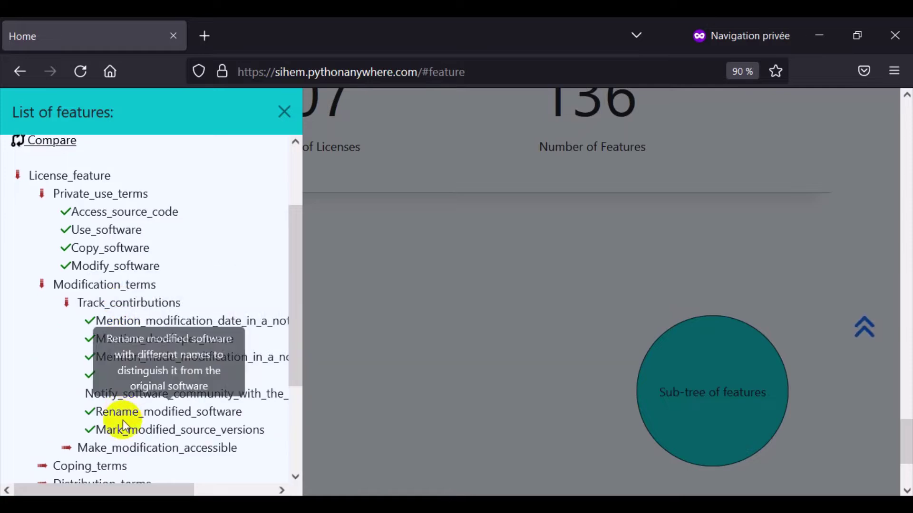
- Expand Distribution_terms with its Distributed_product_form and Support_for_source_code branches
scroll(126, 409, down, 2)
click(98, 385)
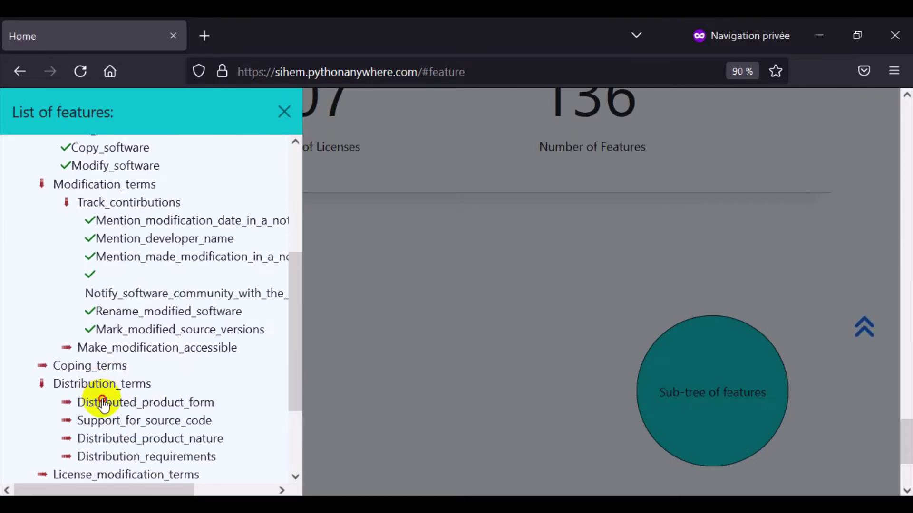
click(101, 402)
click(120, 459)
- Expand Basics_of_tolerance_licenses under Tolerance_licenses_terms, read the description of its first feature, and close the list of features
scroll(122, 452, down, 4)
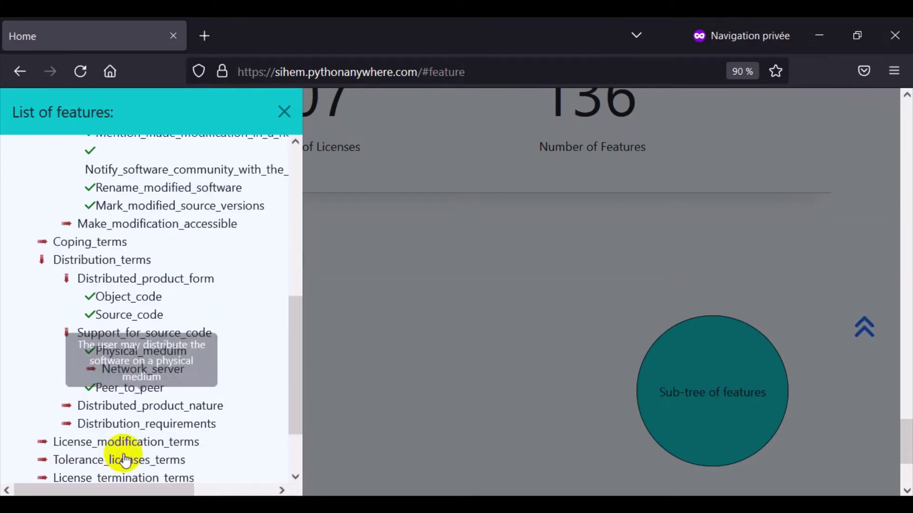
click(142, 384)
click(142, 404)
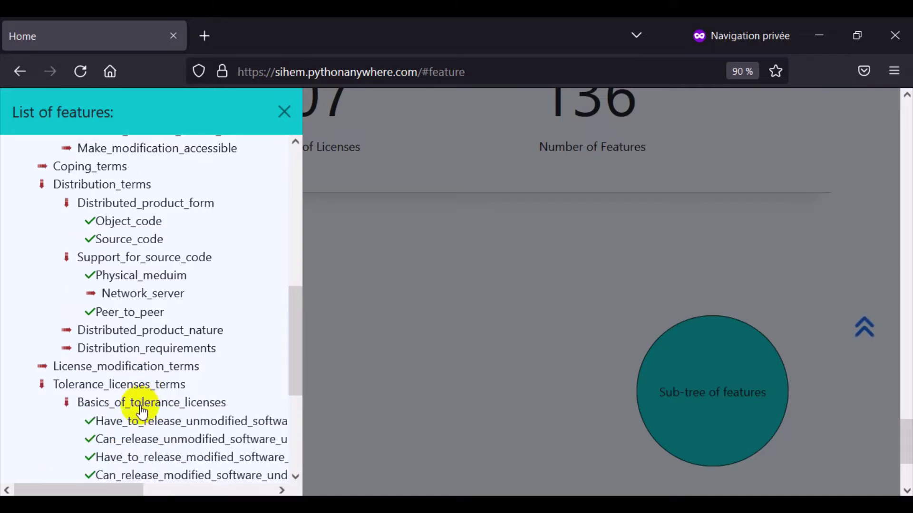
mouse_move(143, 423)
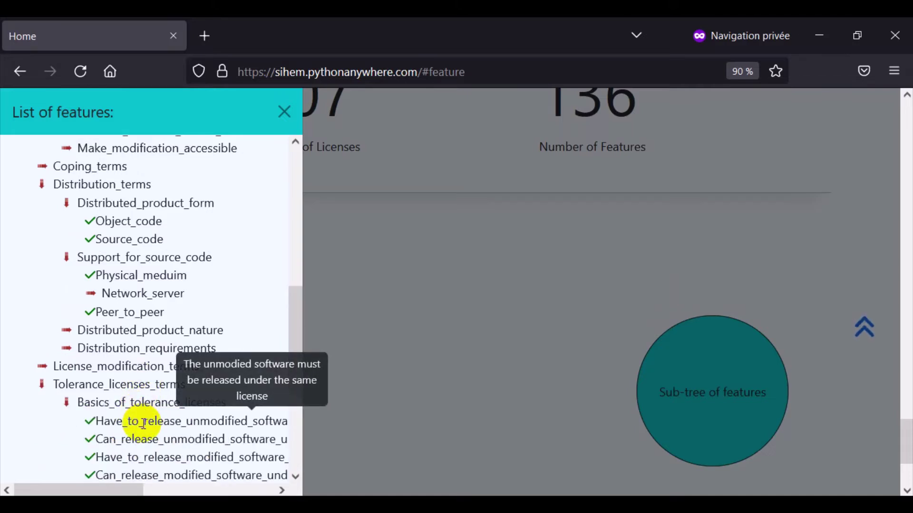
mouse_move(143, 313)
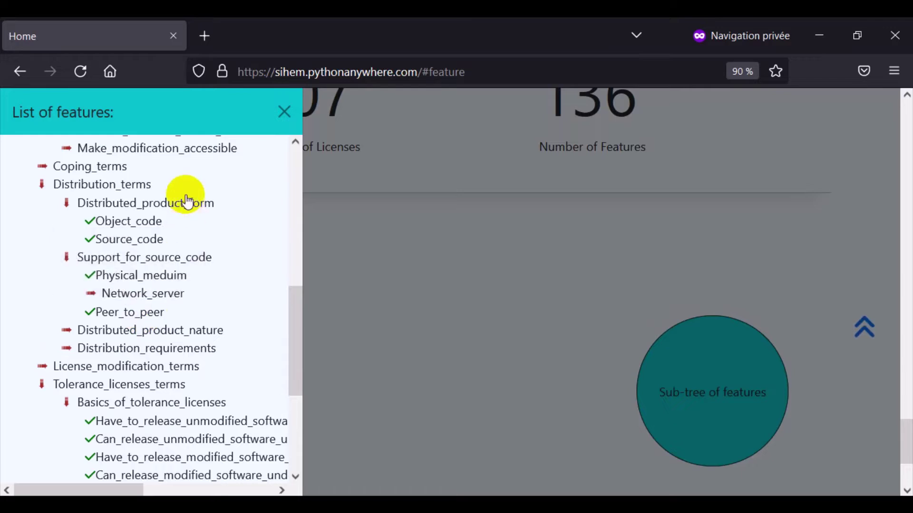
click(279, 116)
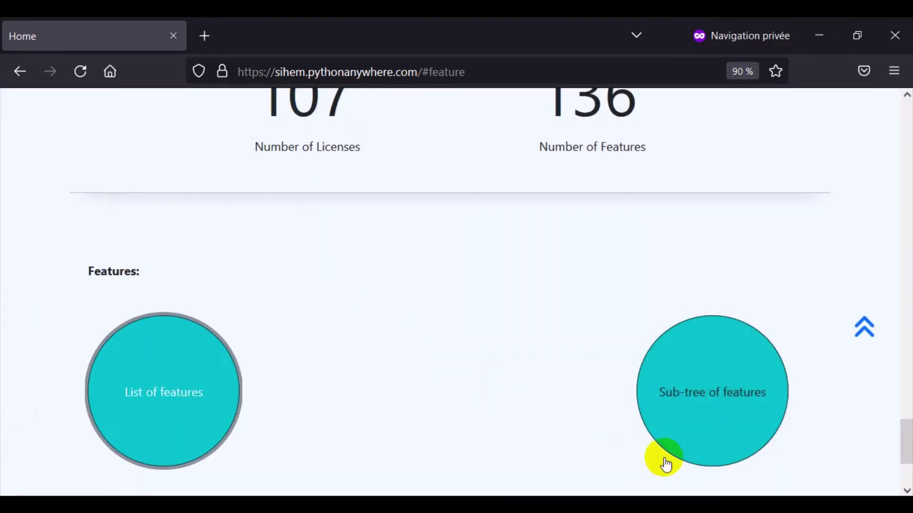
- View the sub-tree diagram of features with its legend, then close it
click(713, 399)
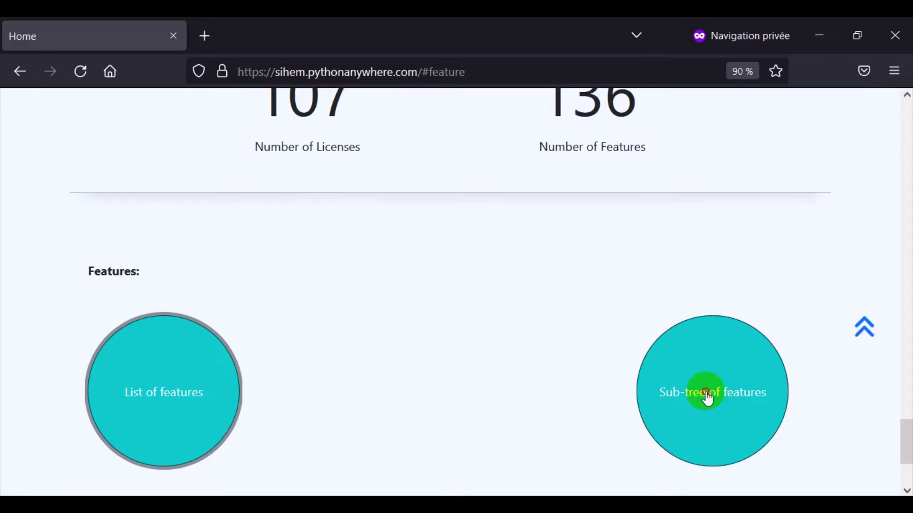
click(706, 399)
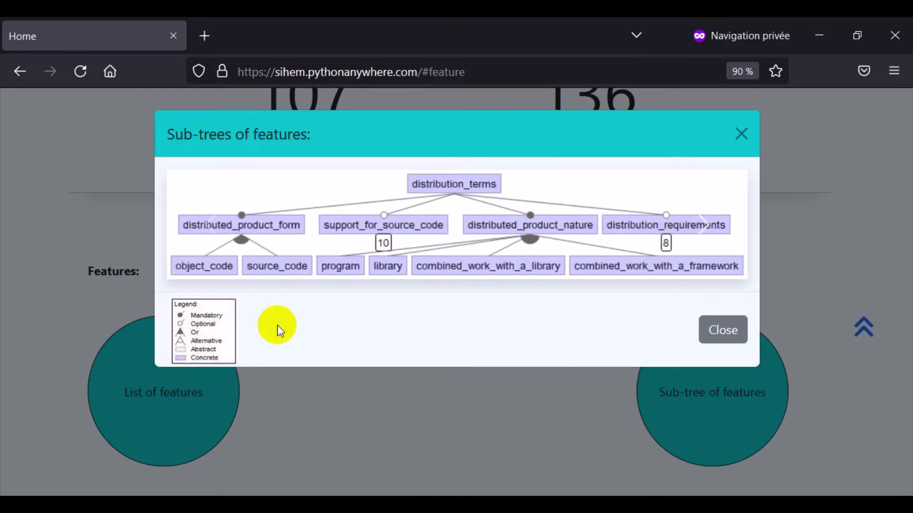
click(713, 329)
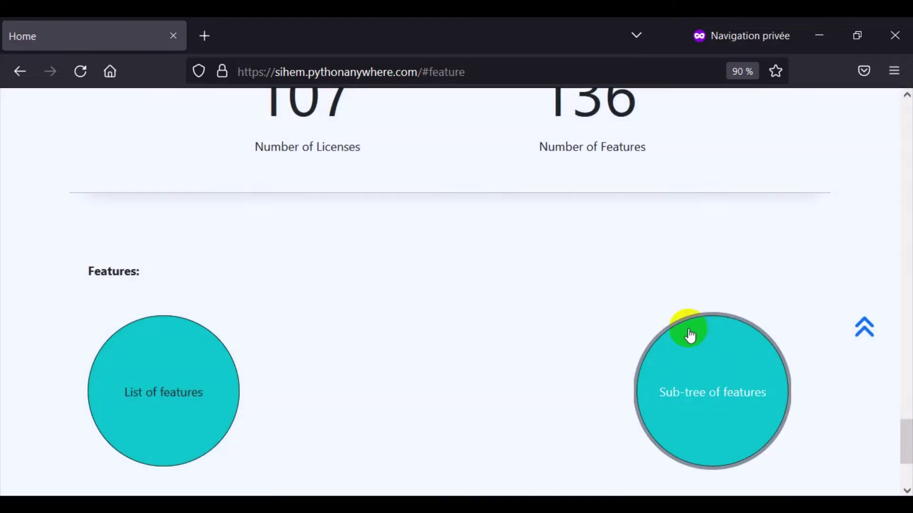
- Go back to the top of the home page, open Discover, and browse the Permissive Licenses list before collapsing it
click(865, 330)
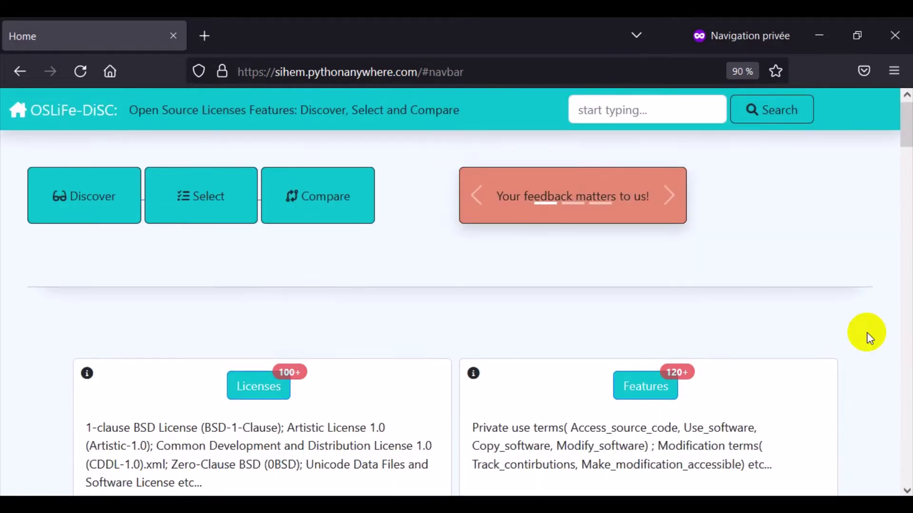
click(70, 199)
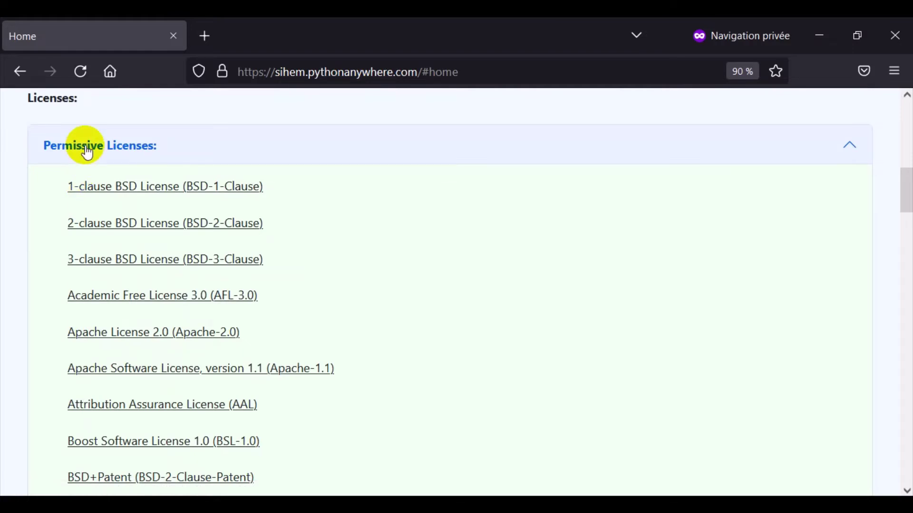
scroll(67, 234, down, 10)
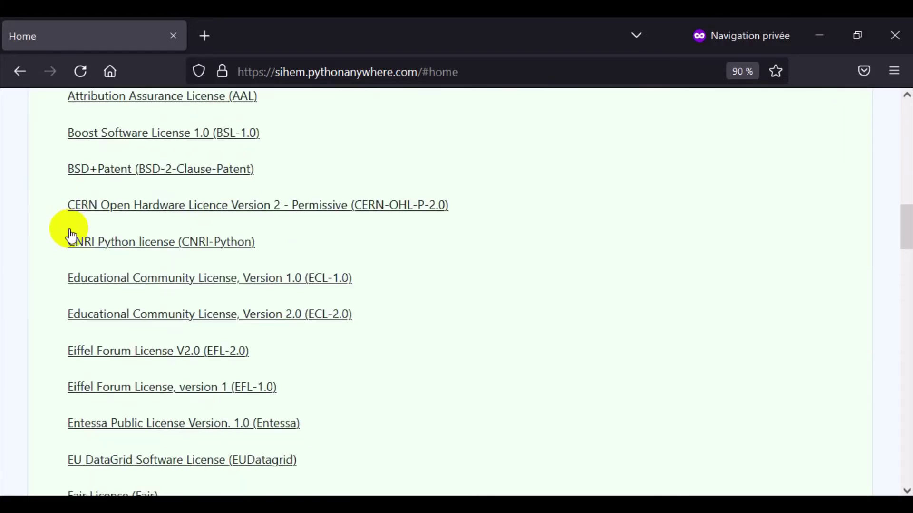
scroll(71, 242, up, 5)
scroll(92, 224, up, 8)
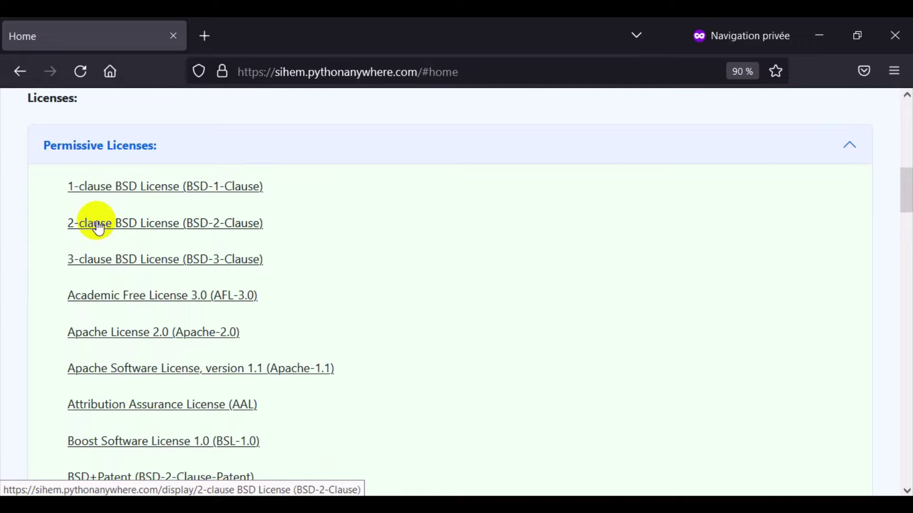
click(121, 149)
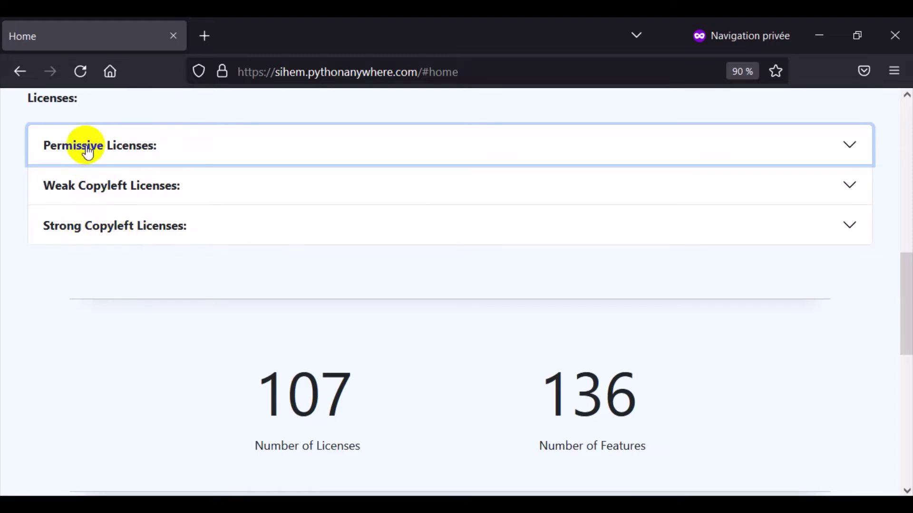
- Expand the Weak Copyleft Licenses group, browse its licenses, and collapse it again
click(99, 188)
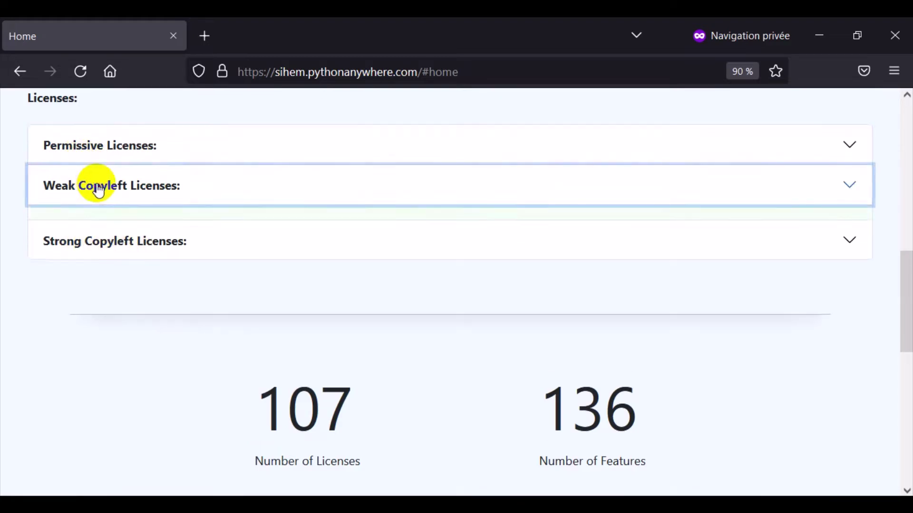
scroll(116, 233, down, 15)
scroll(123, 247, down, 9)
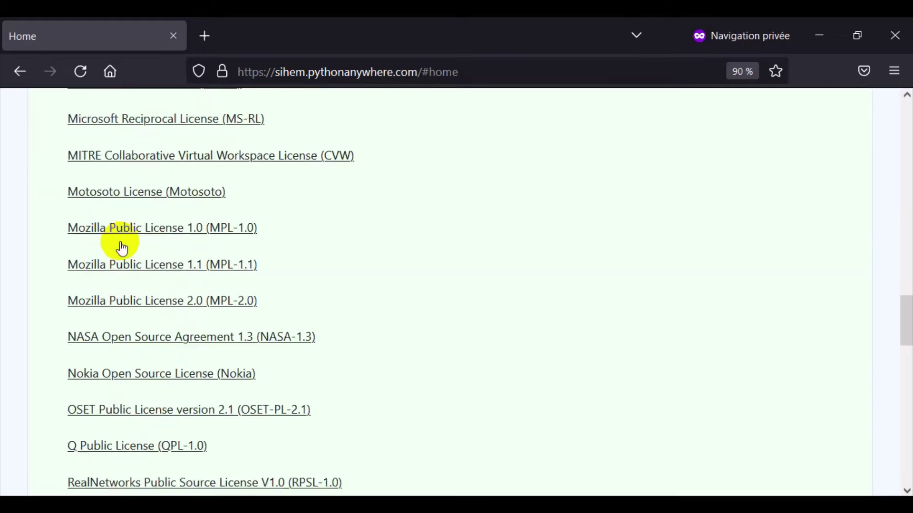
scroll(123, 247, up, 20)
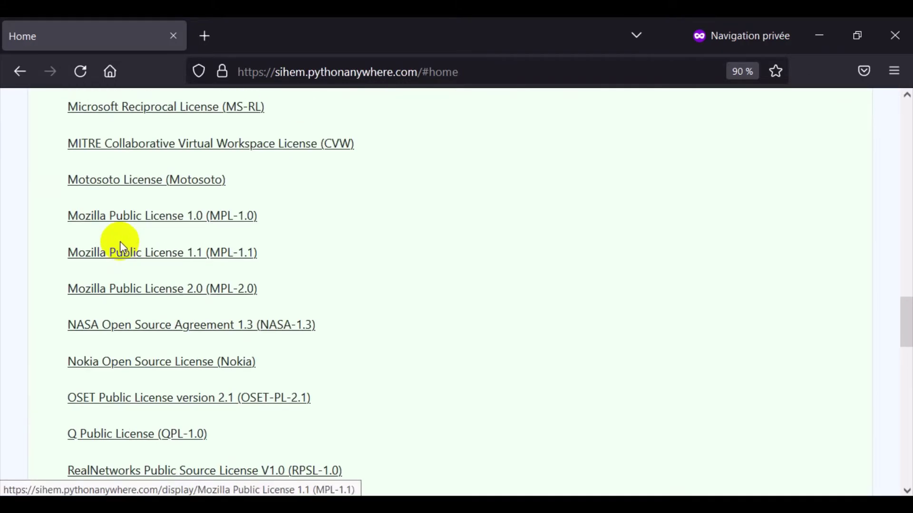
scroll(120, 249, up, 7)
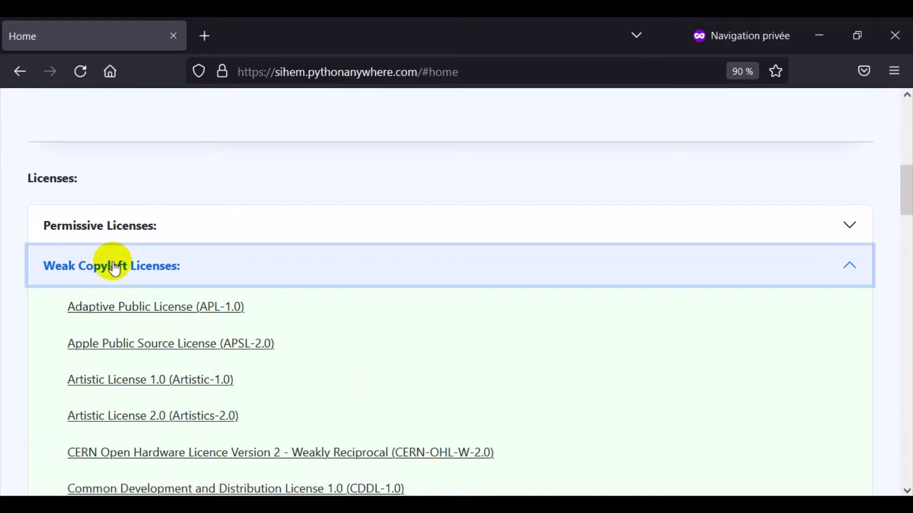
click(112, 265)
- Expand the Strong Copyleft Licenses group and browse through its licenses
click(112, 305)
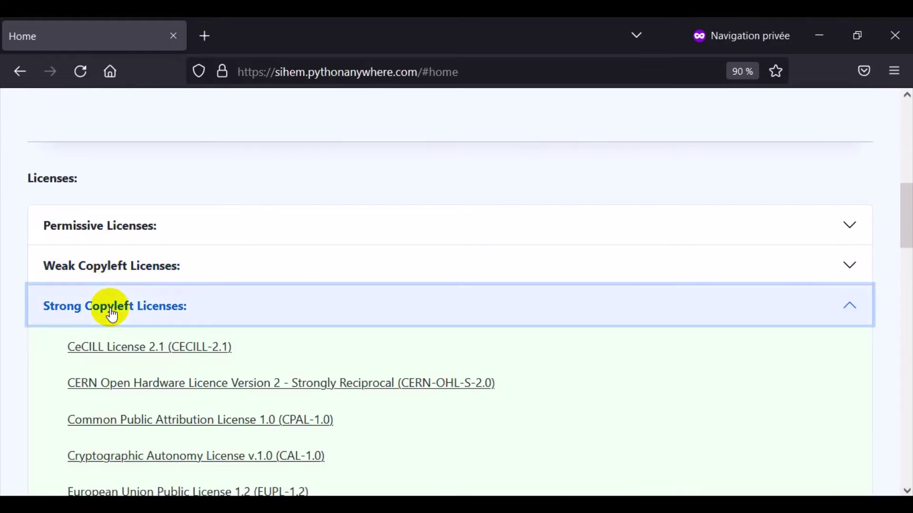
scroll(122, 353, down, 5)
scroll(122, 344, down, 10)
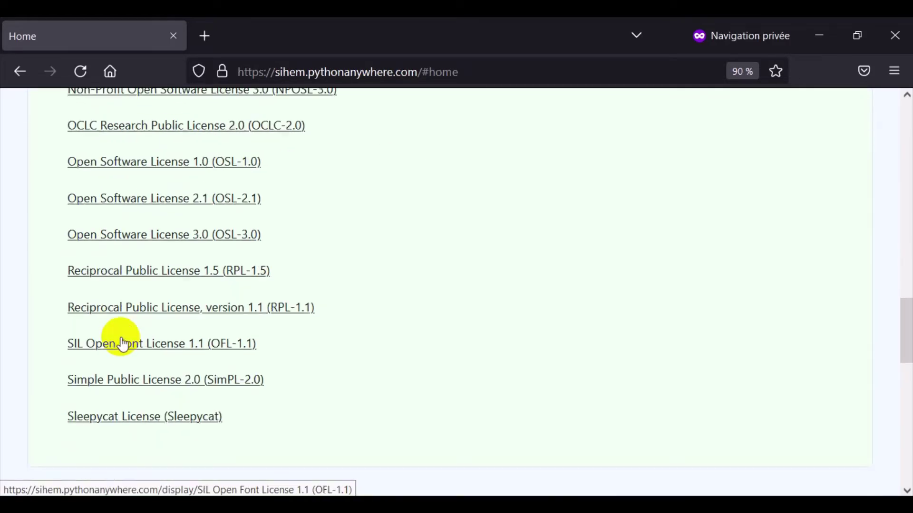
scroll(121, 335, up, 3)
scroll(122, 329, up, 12)
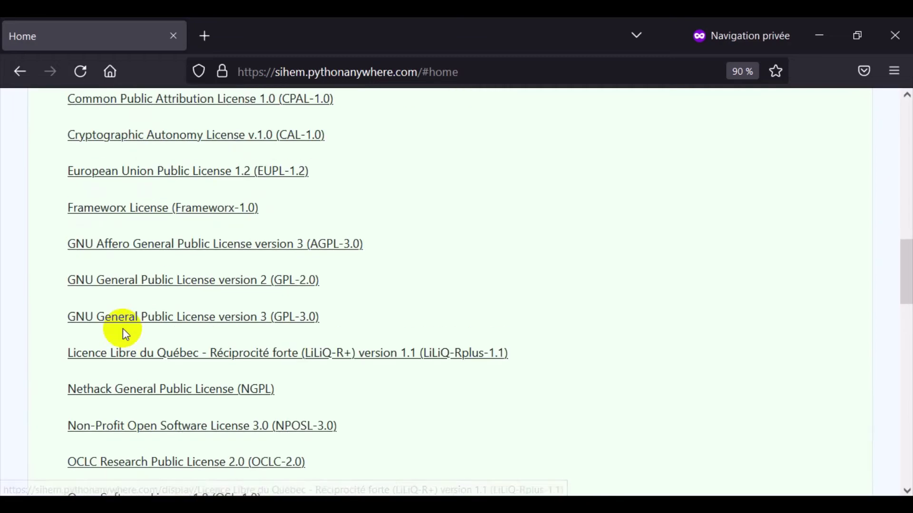
scroll(123, 329, down, 2)
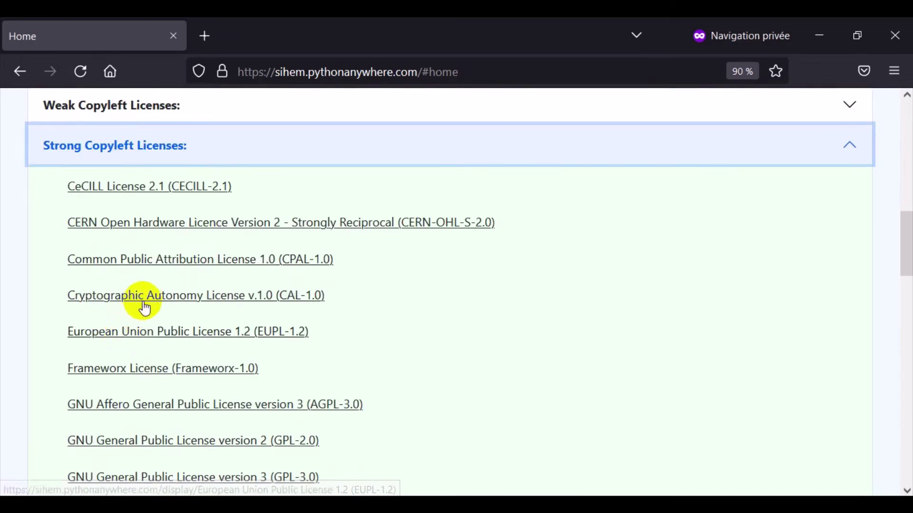
- Open Common Public Attribution License 1.0 (CPAL-1.0) and review its full feature tree
click(153, 267)
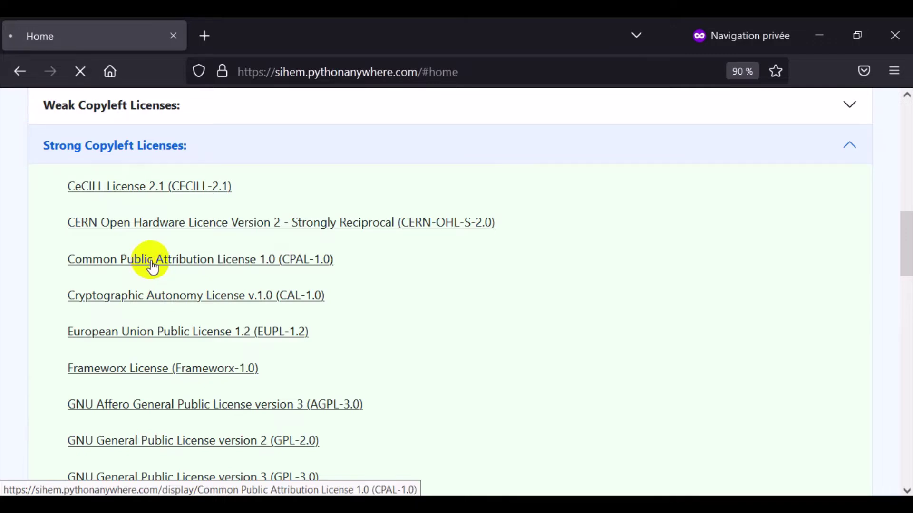
scroll(264, 324, down, 7)
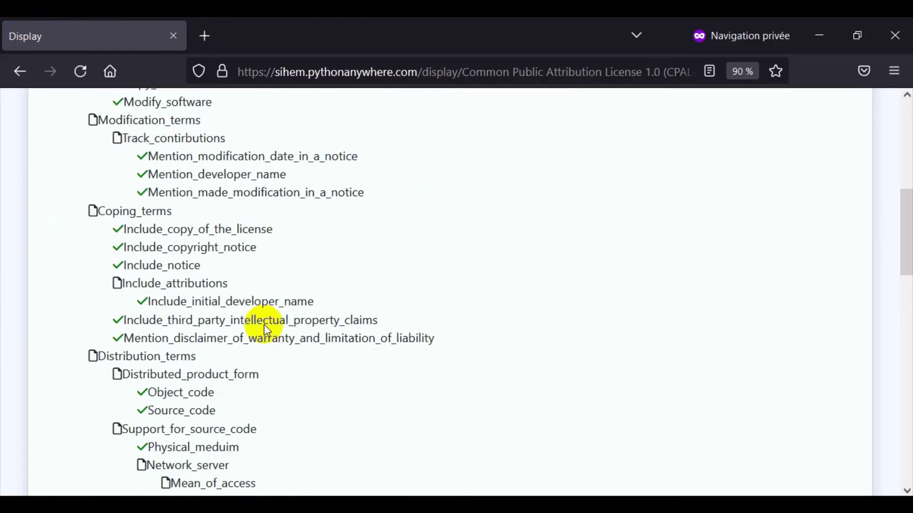
scroll(264, 324, down, 14)
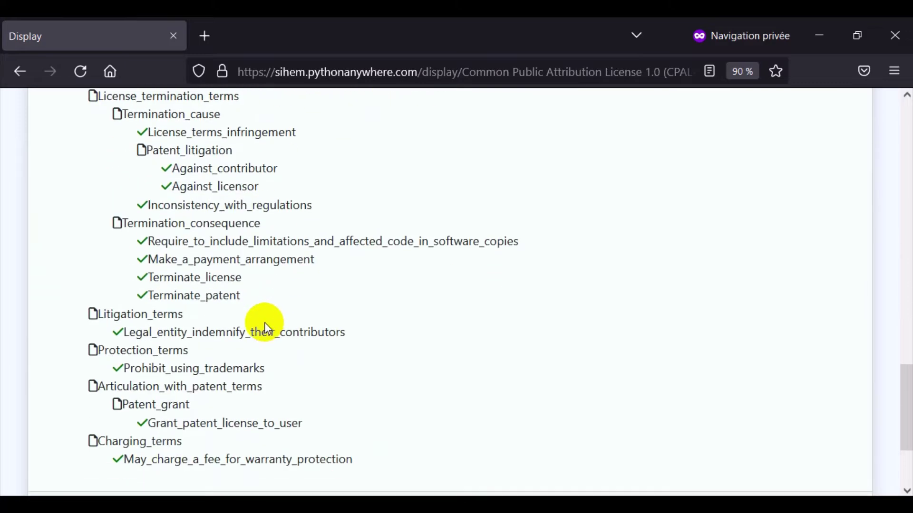
scroll(266, 328, up, 14)
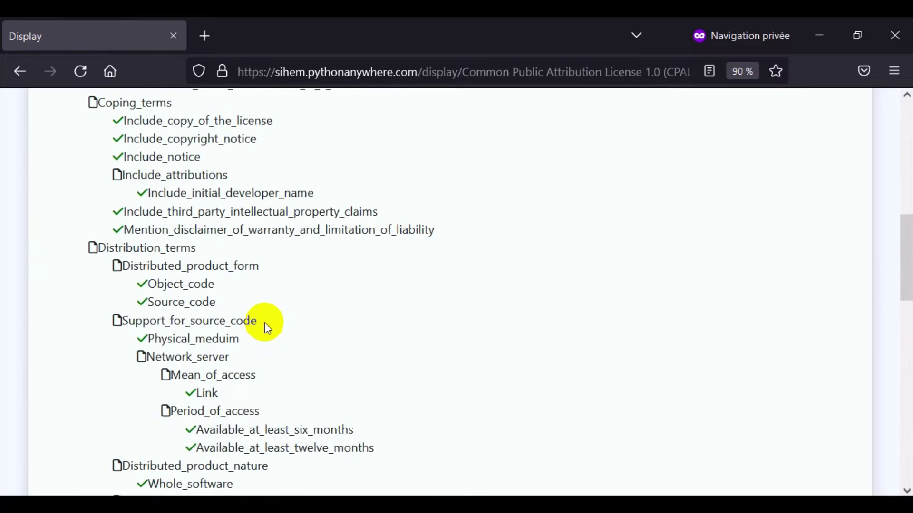
scroll(266, 328, up, 6)
scroll(264, 328, down, 2)
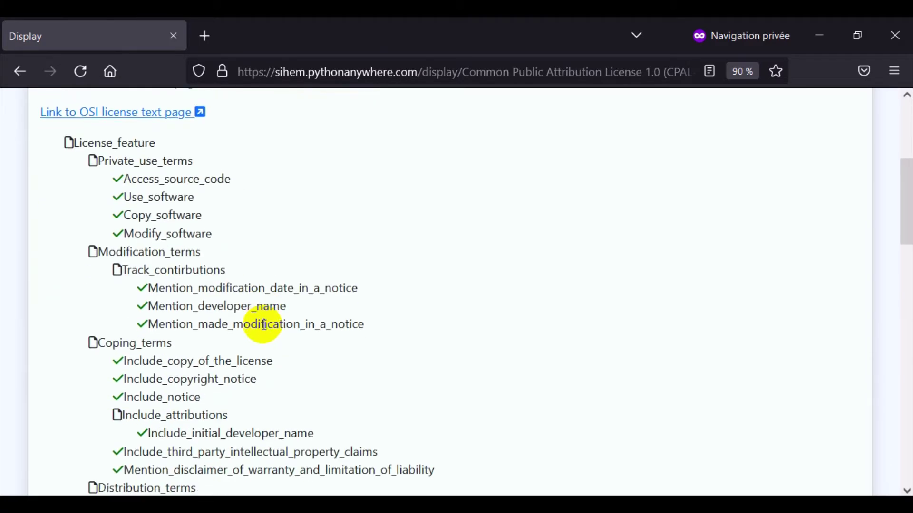
- Open both the SPDX and the OSI license text pages linked from the CPAL-1.0 feature page
scroll(264, 328, up, 2)
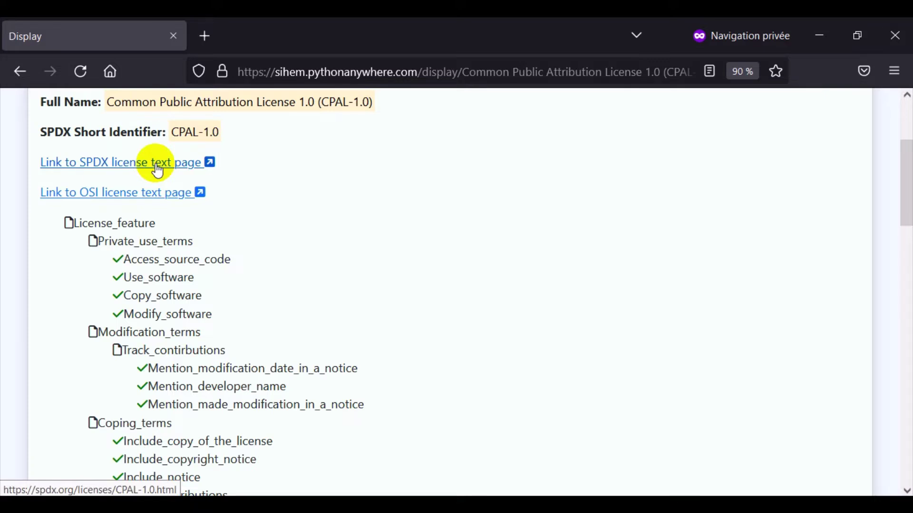
scroll(157, 172, up, 2)
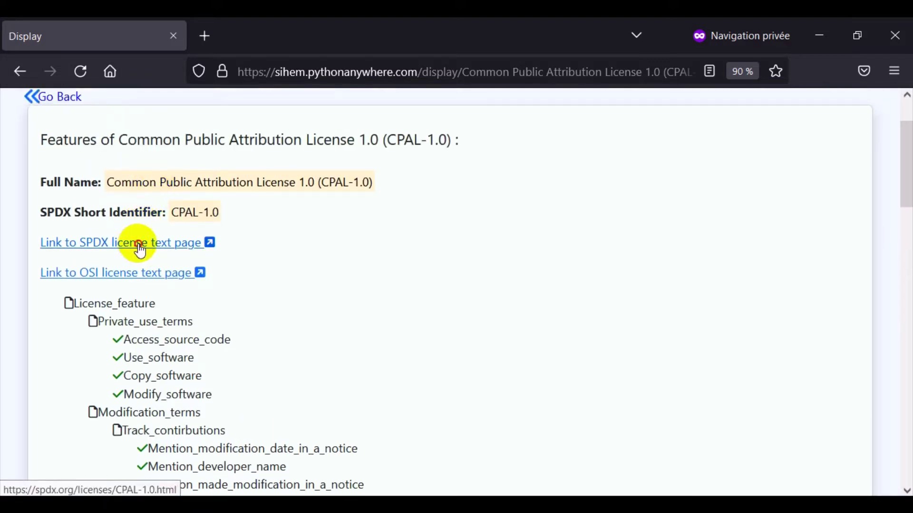
click(139, 247)
click(98, 34)
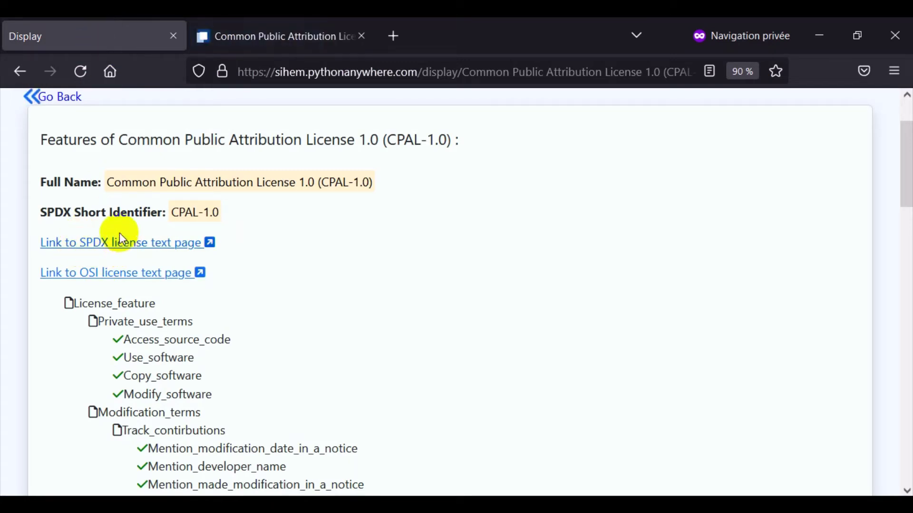
click(114, 283)
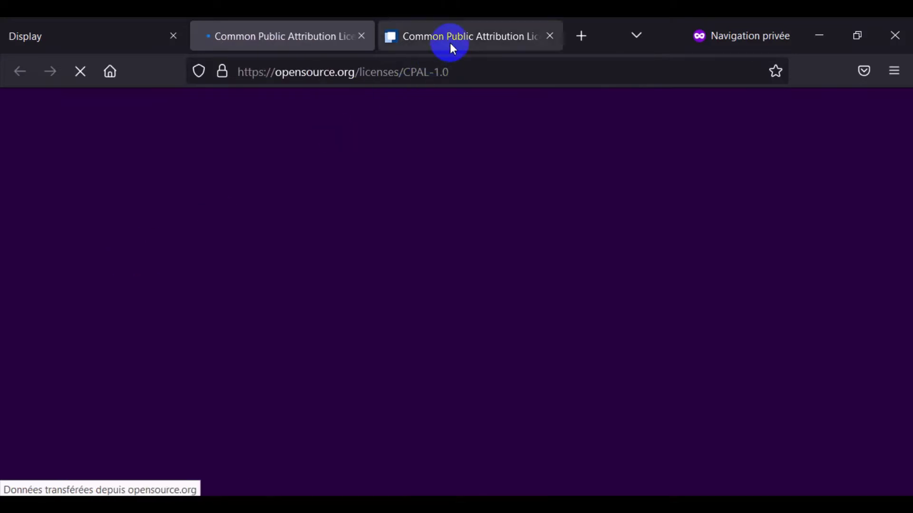
- Switch to the SPDX page for CPAL-1.0 and skim through its license text
click(450, 42)
scroll(152, 276, down, 10)
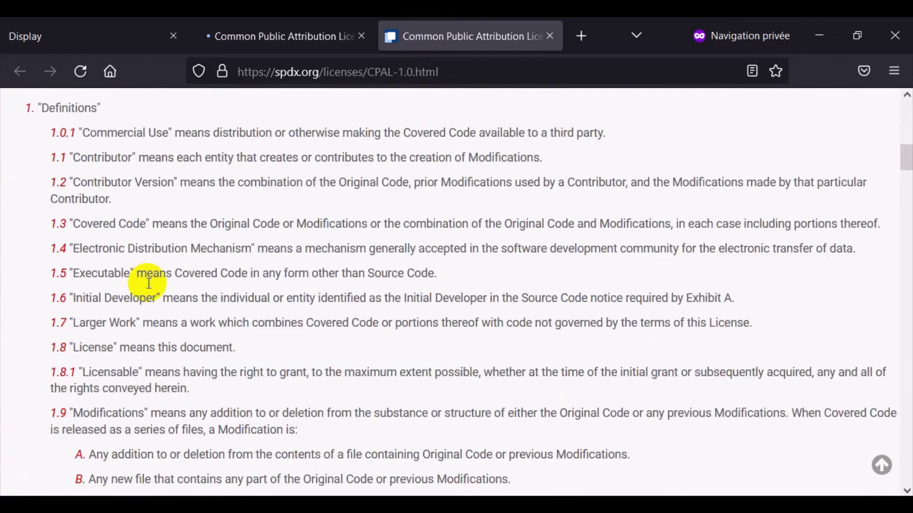
scroll(149, 284, down, 20)
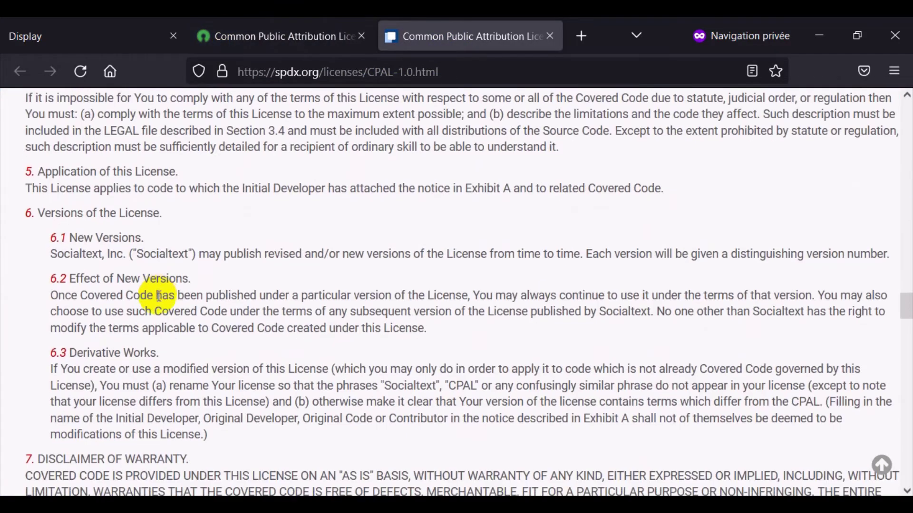
scroll(159, 296, down, 7)
- Switch to the Open Source Initiative page for CPAL-1.0 and skim its title and license text
click(268, 34)
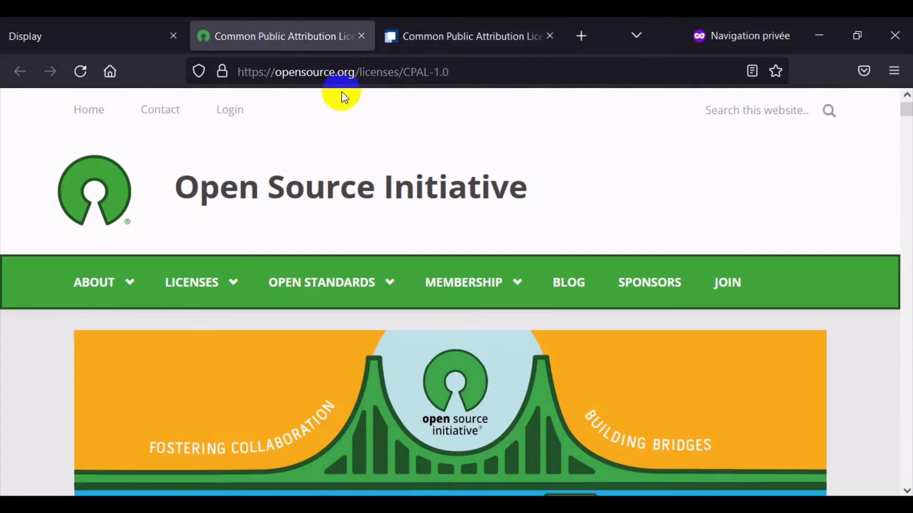
scroll(373, 134, down, 5)
drag(137, 158, 161, 156)
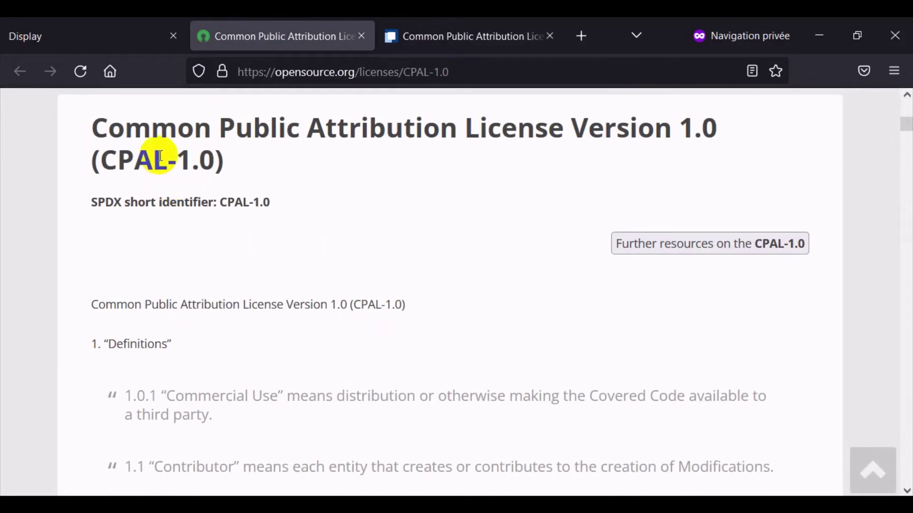
scroll(220, 242, down, 15)
- Return to the OSLiFe-DiSC home page from the CPAL-1.0 features and open the Select function
click(60, 29)
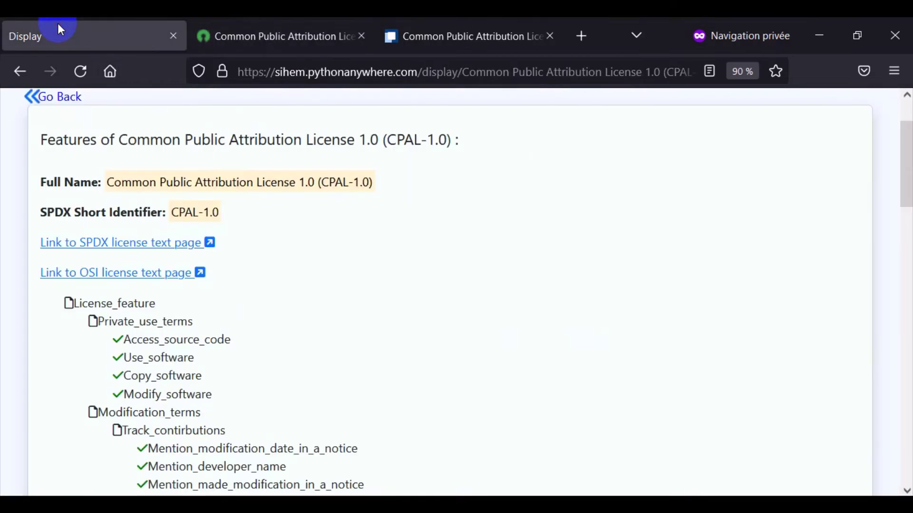
click(36, 102)
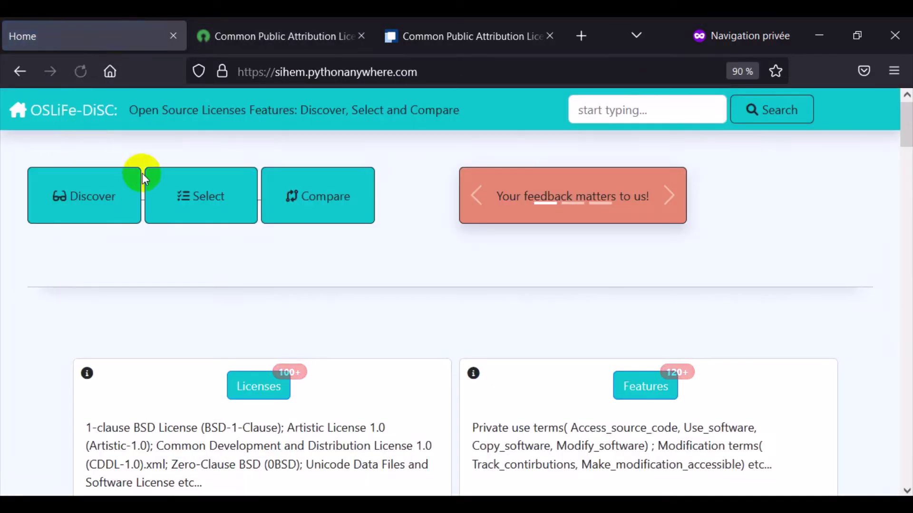
click(196, 196)
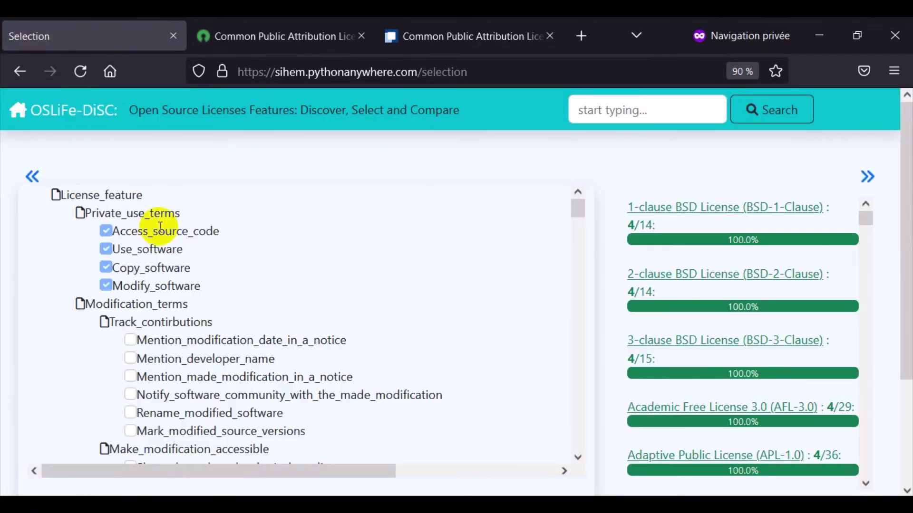
- Browse the selectable license feature tree down to Charging_terms and return to its beginning
scroll(127, 261, down, 10)
scroll(128, 260, down, 15)
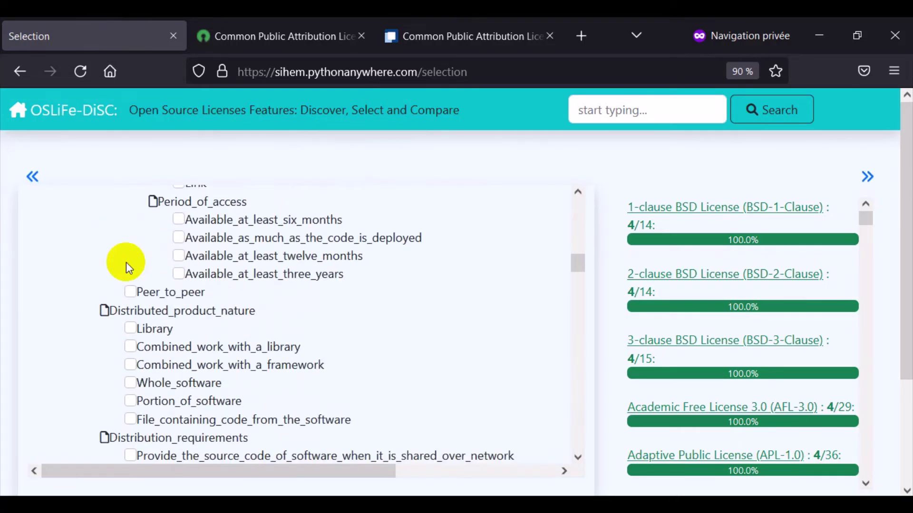
scroll(142, 301, down, 20)
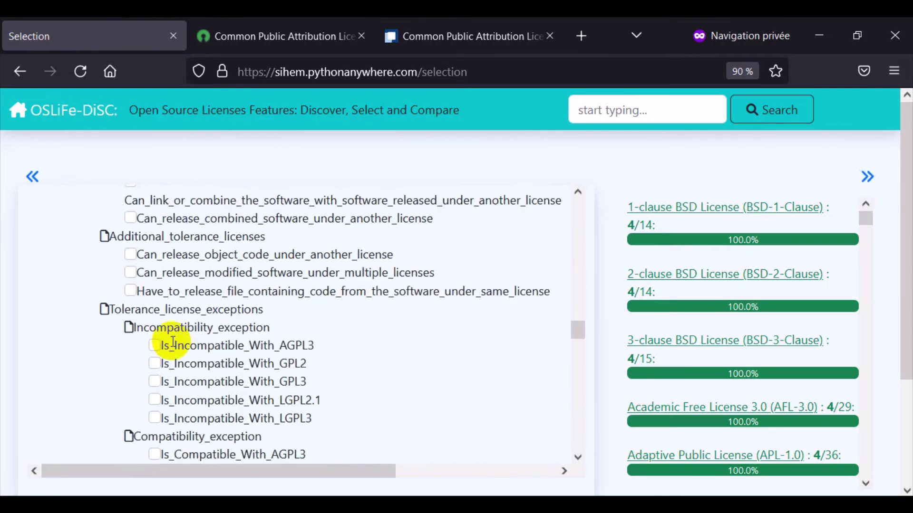
scroll(194, 351, down, 3)
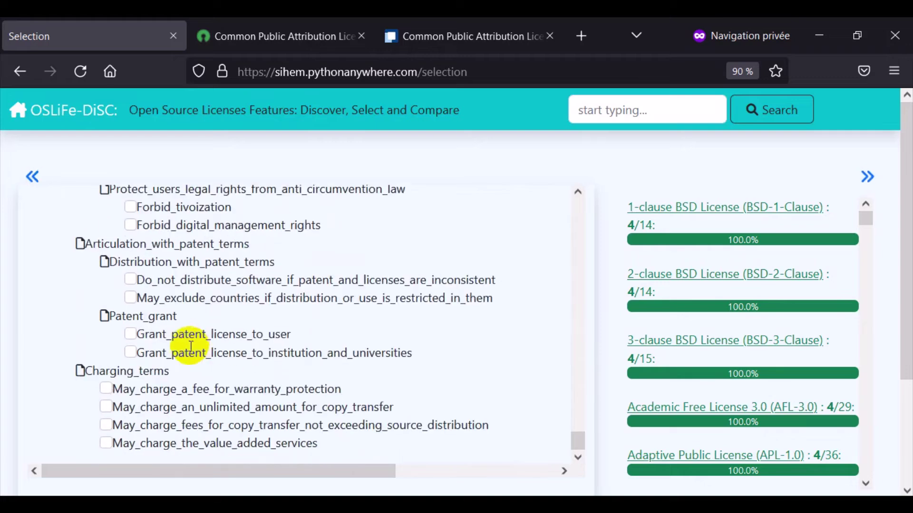
scroll(179, 343, up, 20)
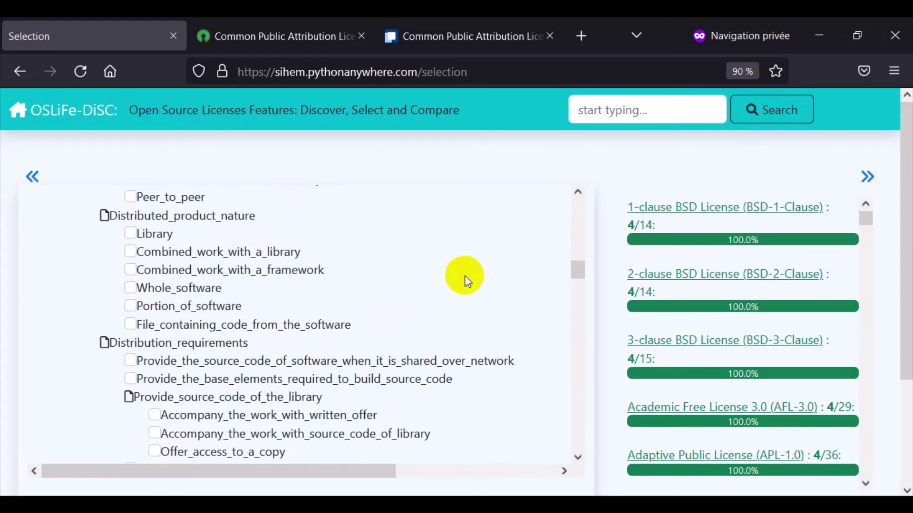
scroll(464, 278, up, 10)
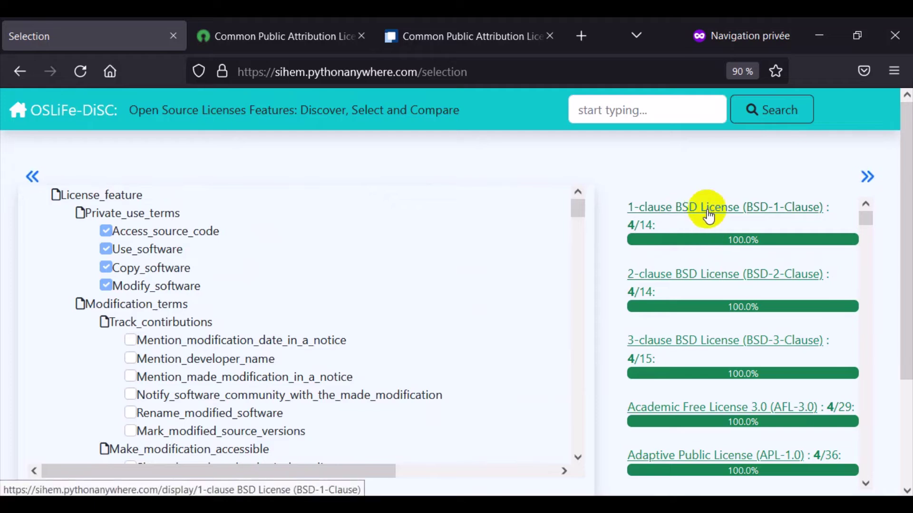
- Browse the list of matching licenses and inspect the matched features of the Naumen Public License and the 1-clause BSD License
scroll(711, 261, down, 20)
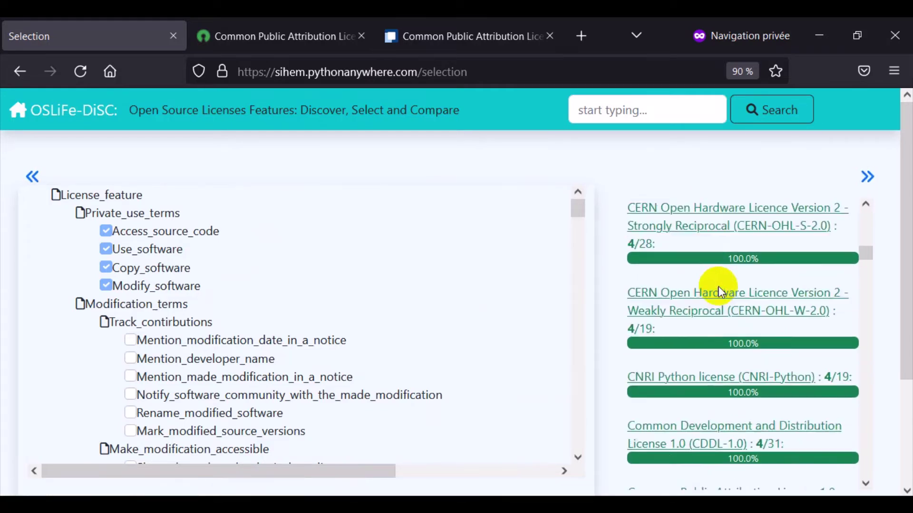
scroll(756, 369, down, 20)
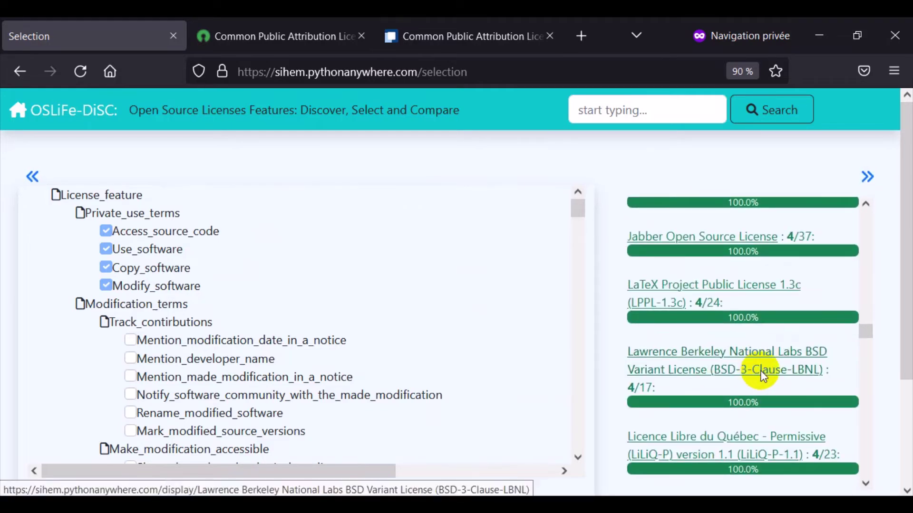
scroll(763, 371, down, 5)
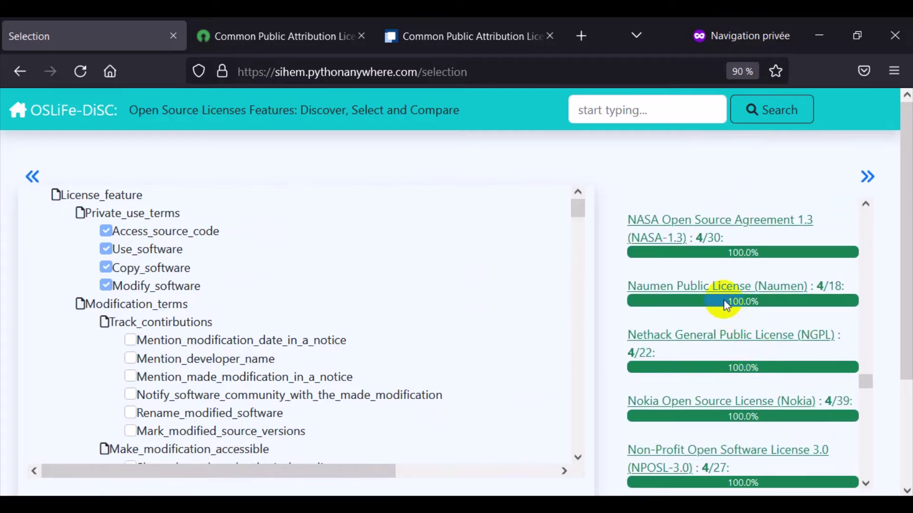
mouse_move(818, 289)
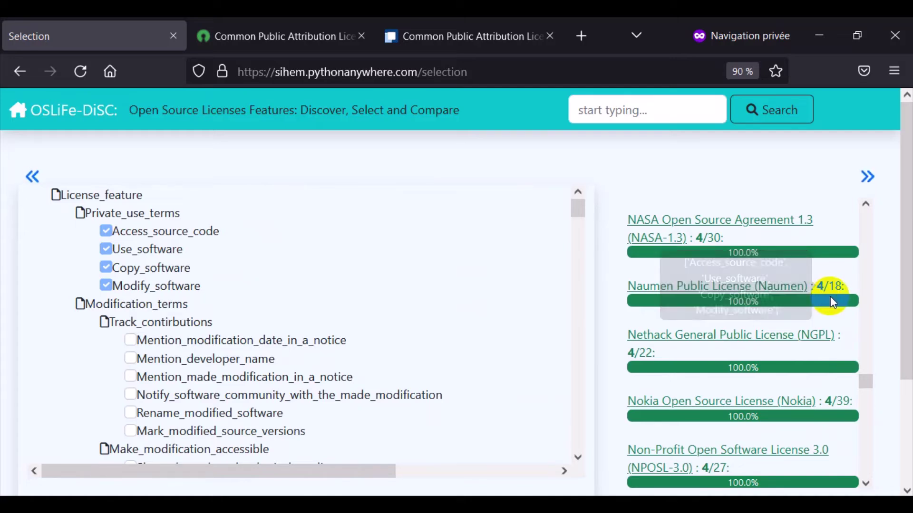
scroll(791, 342, up, 15)
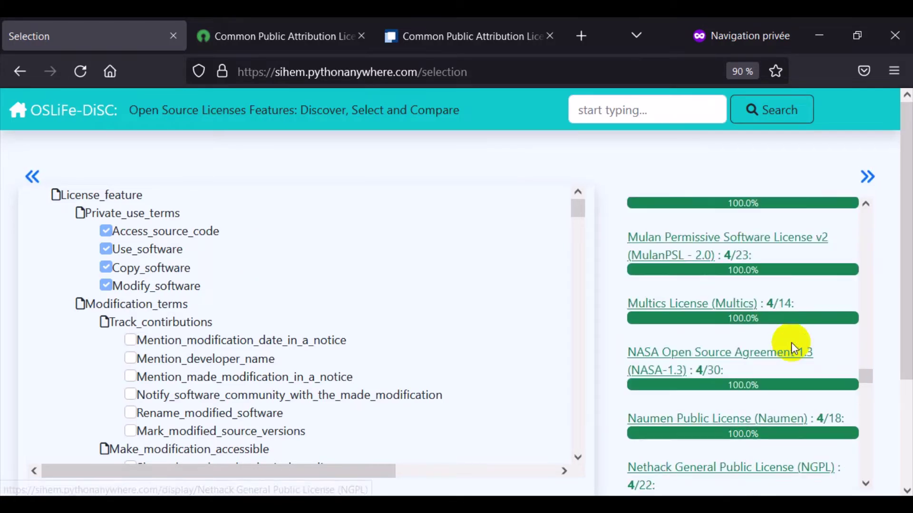
drag(864, 317, 868, 208)
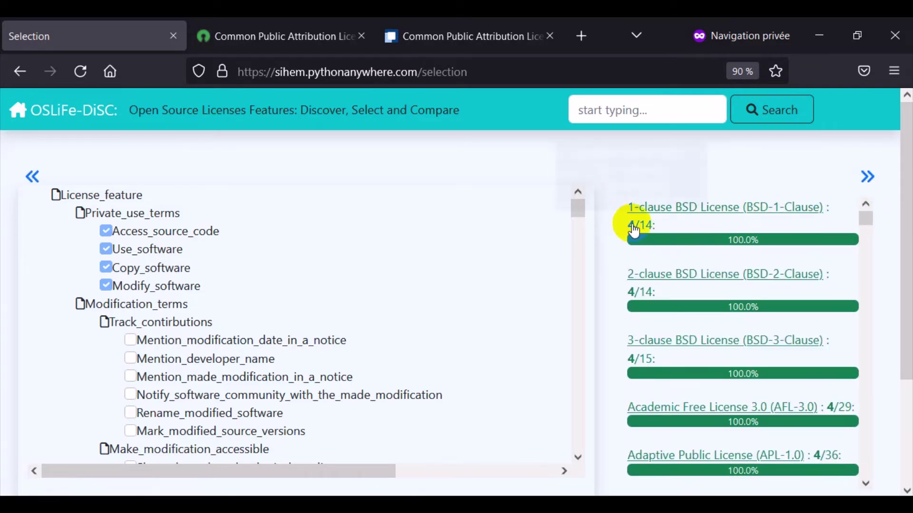
mouse_move(632, 230)
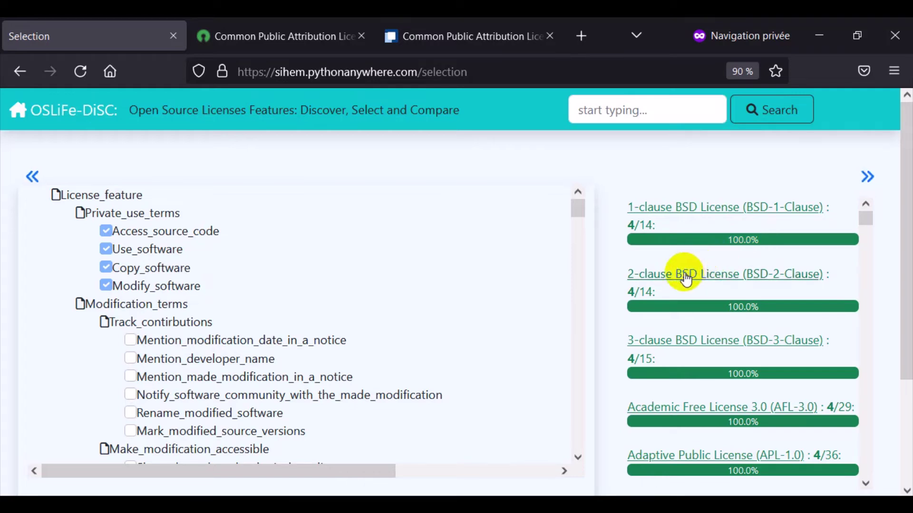
- Select the features Mention_developer_name and Rename_modified_software under Track_contirbutions
scroll(374, 255, down, 2)
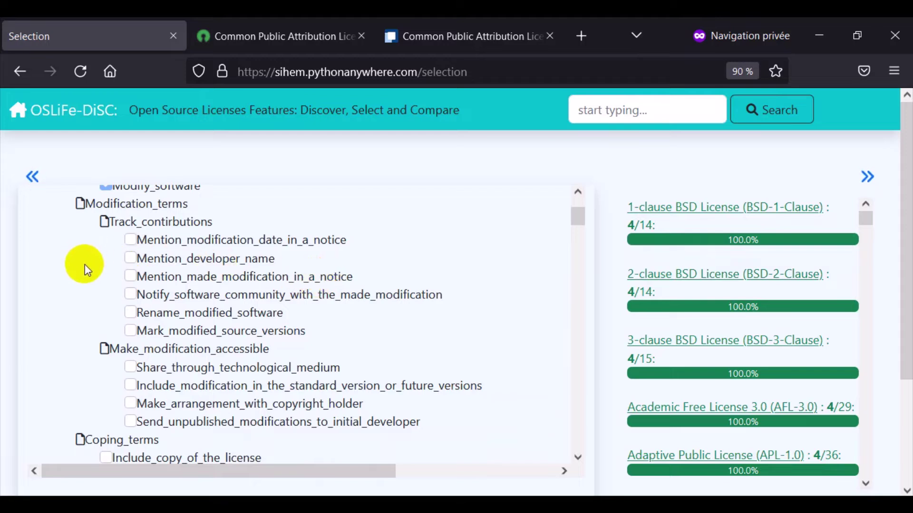
click(131, 259)
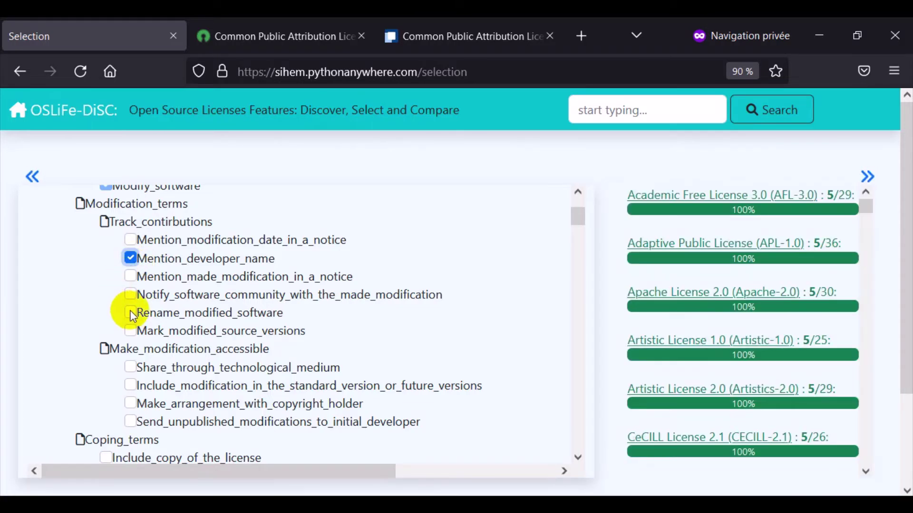
click(131, 313)
- Under Basics_of_tolerance_licenses, select Have_to_release_unmodified_software_under_same_license and Can_release_modified_software_under_another_compatible_license
scroll(103, 326, down, 10)
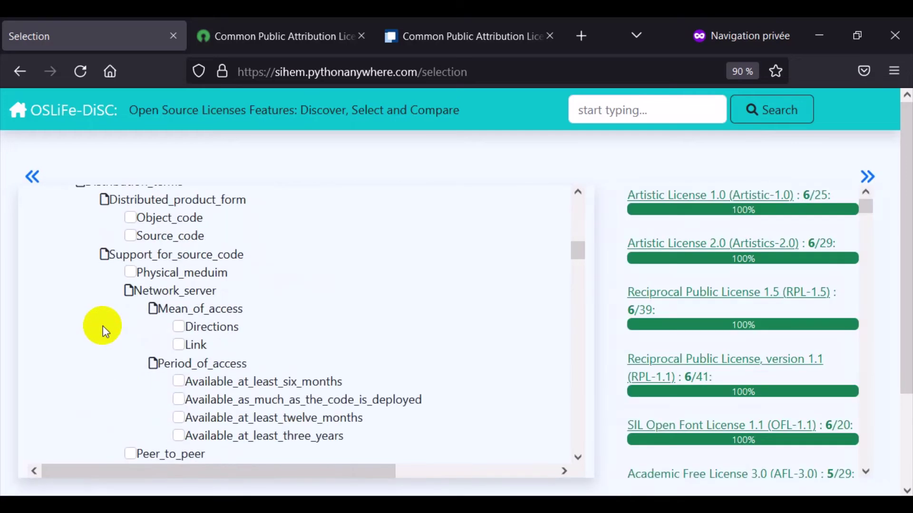
scroll(100, 324, down, 15)
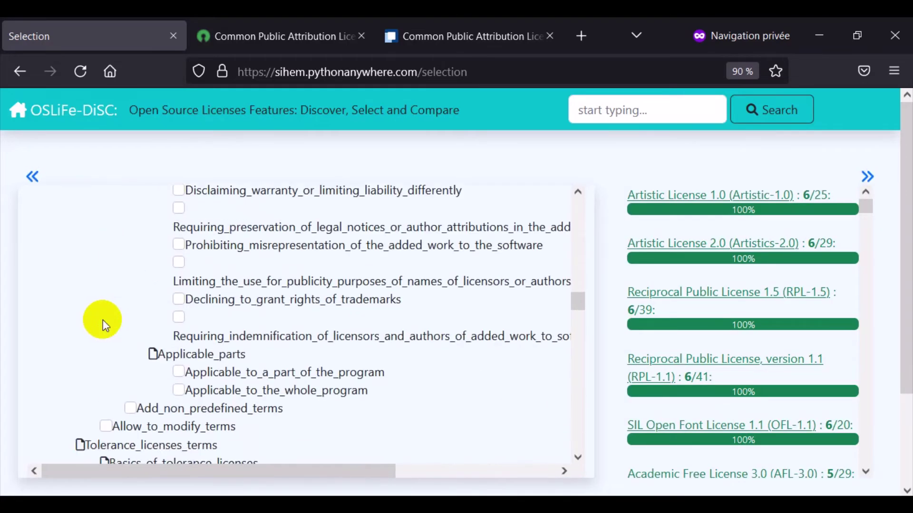
scroll(102, 320, down, 3)
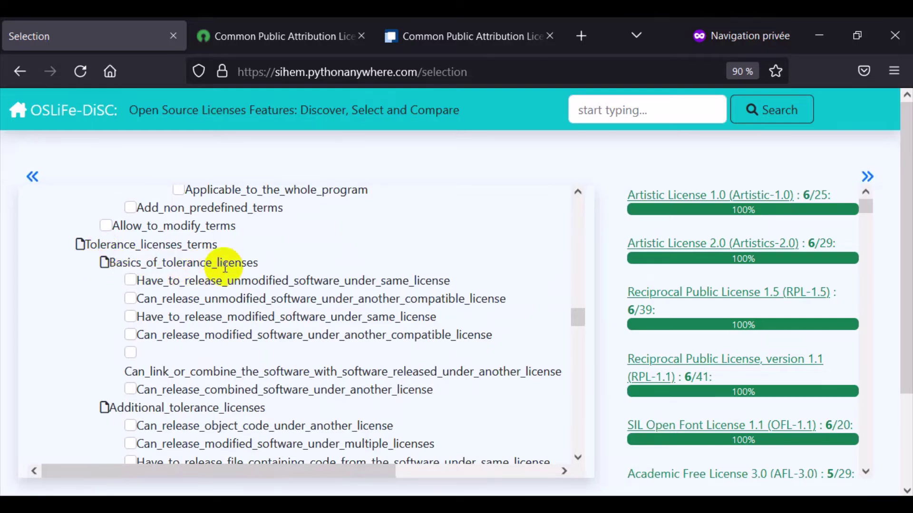
click(129, 280)
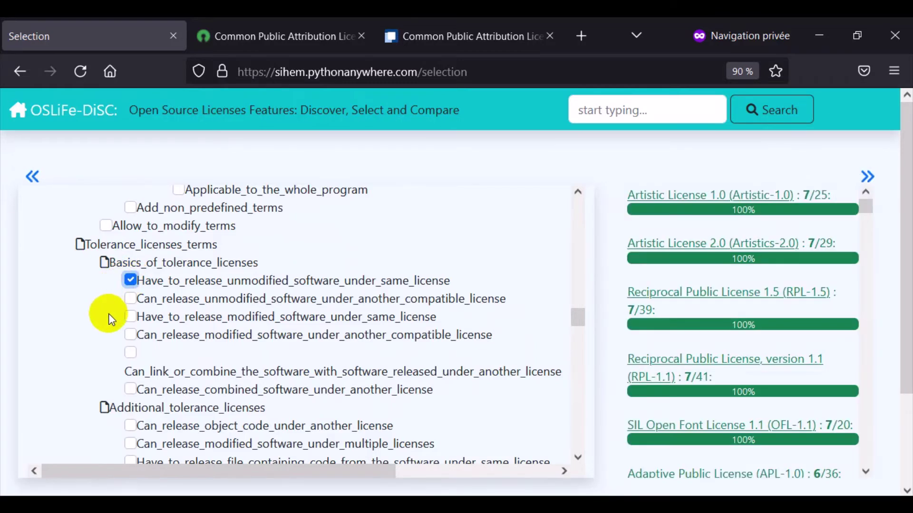
click(132, 335)
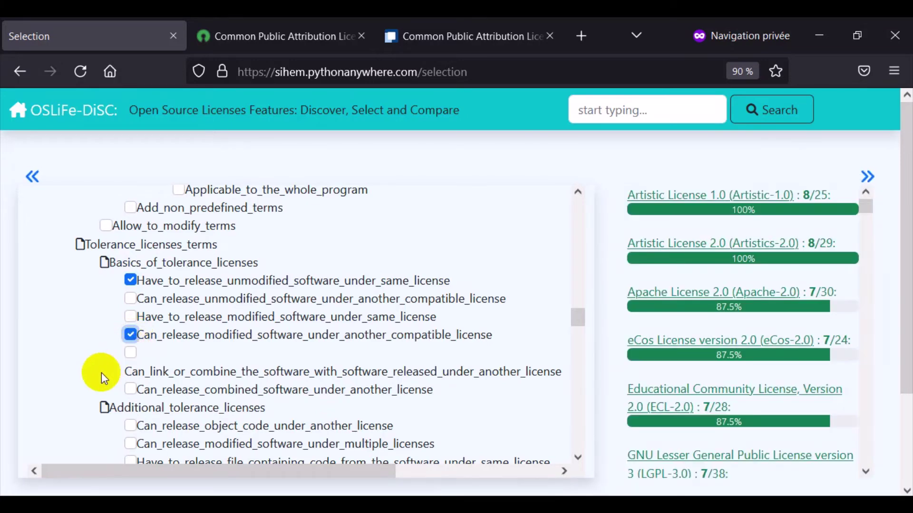
- Select Grant_patent_license_to_user under Patent_grant and browse the updated ranking of matching licenses
scroll(98, 372, down, 15)
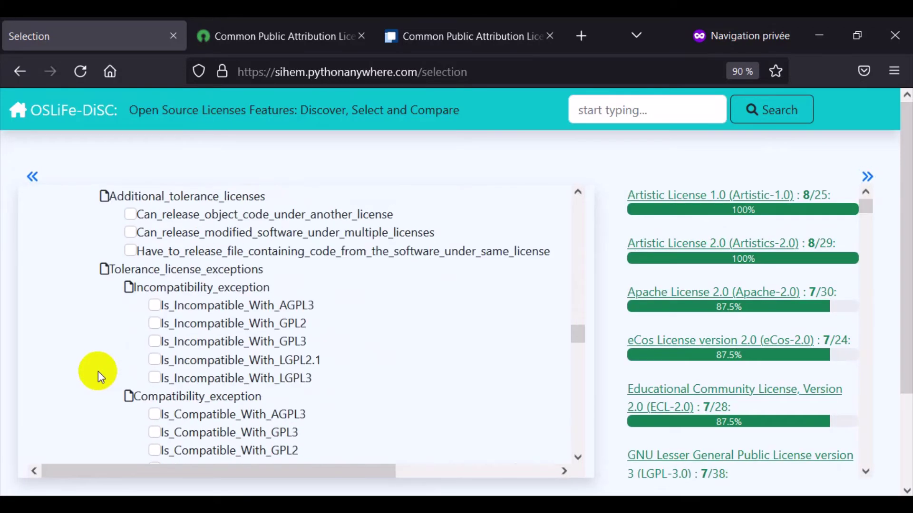
scroll(101, 363, down, 12)
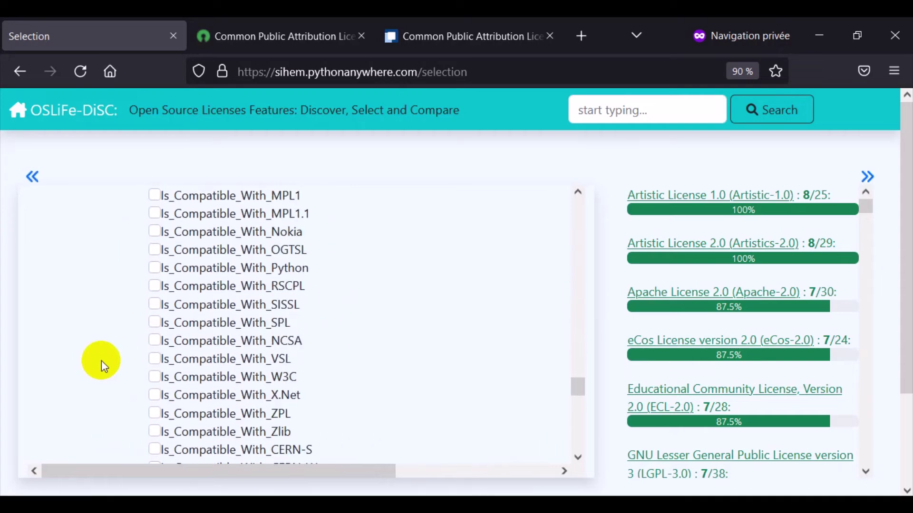
scroll(104, 364, down, 4)
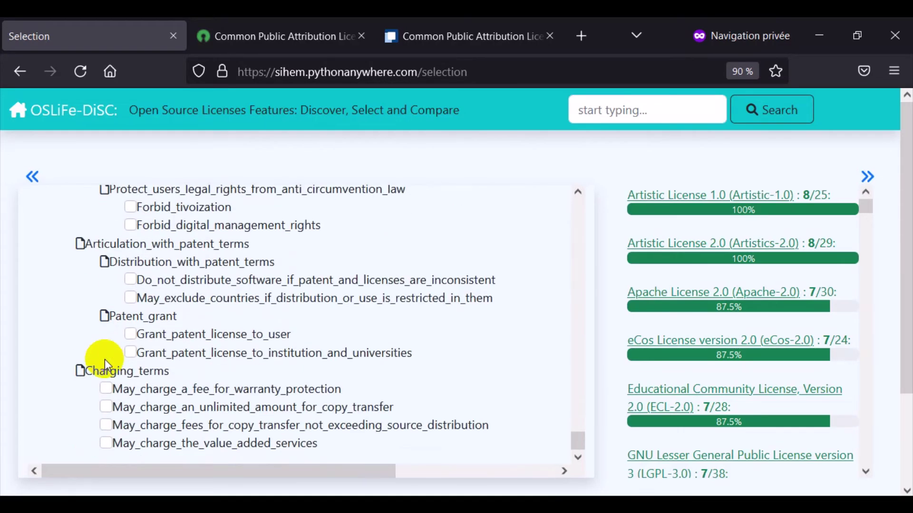
click(131, 334)
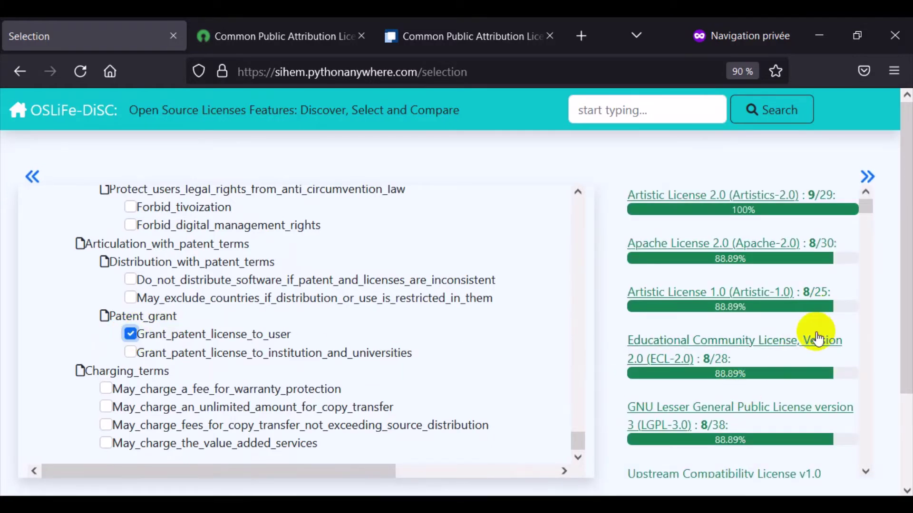
scroll(817, 338, down, 15)
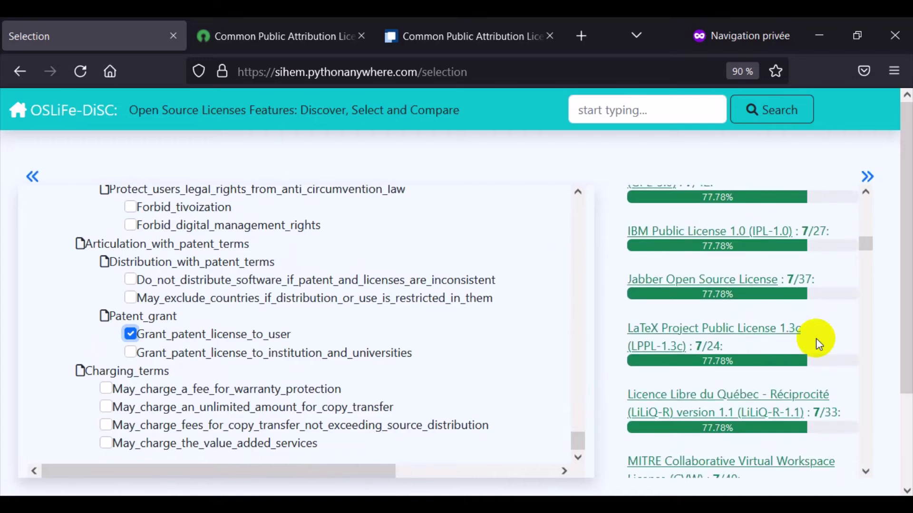
- Browse the ranking down to the partially matching licenses, then open Apache License 2.0 (Apache-2.0) and review its features
scroll(816, 339, down, 15)
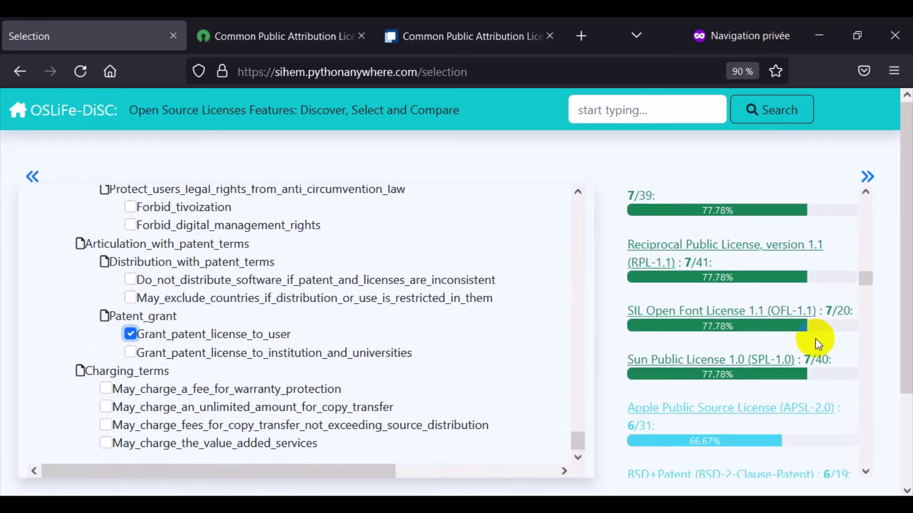
scroll(815, 338, down, 15)
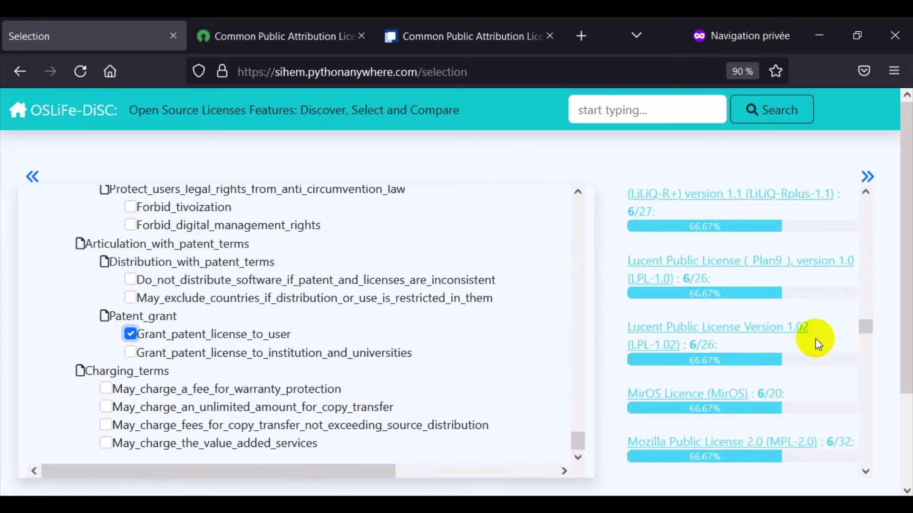
scroll(815, 339, down, 12)
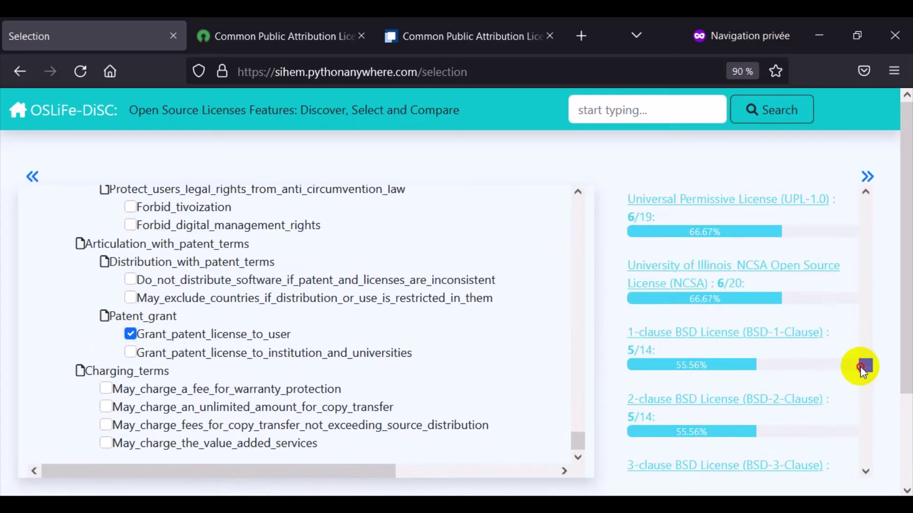
drag(860, 366, 874, 206)
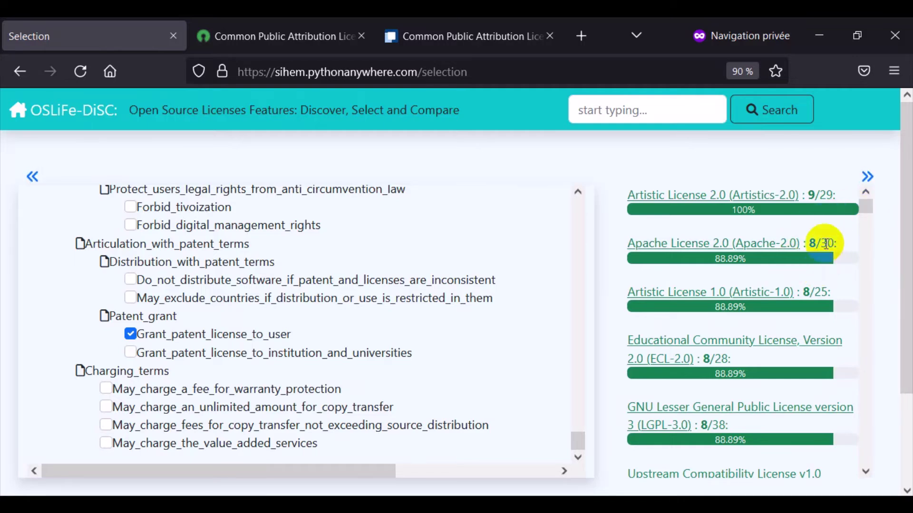
mouse_move(814, 197)
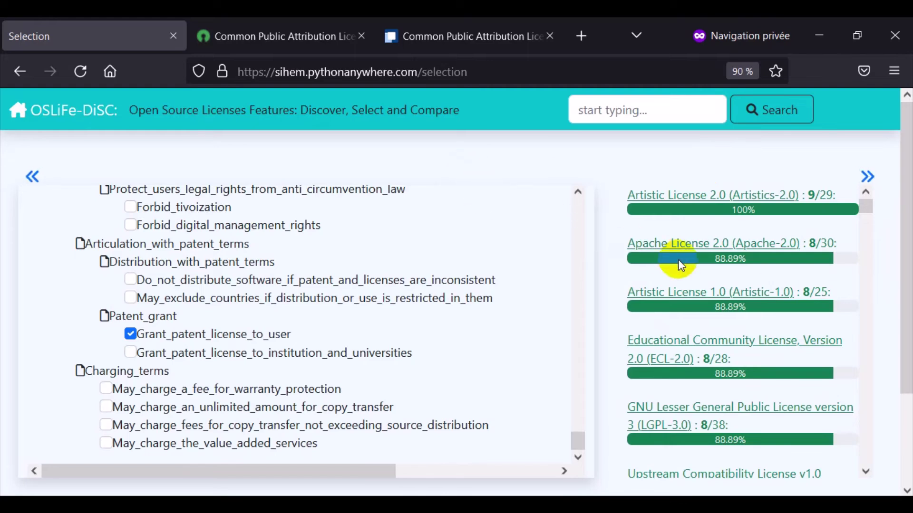
click(682, 245)
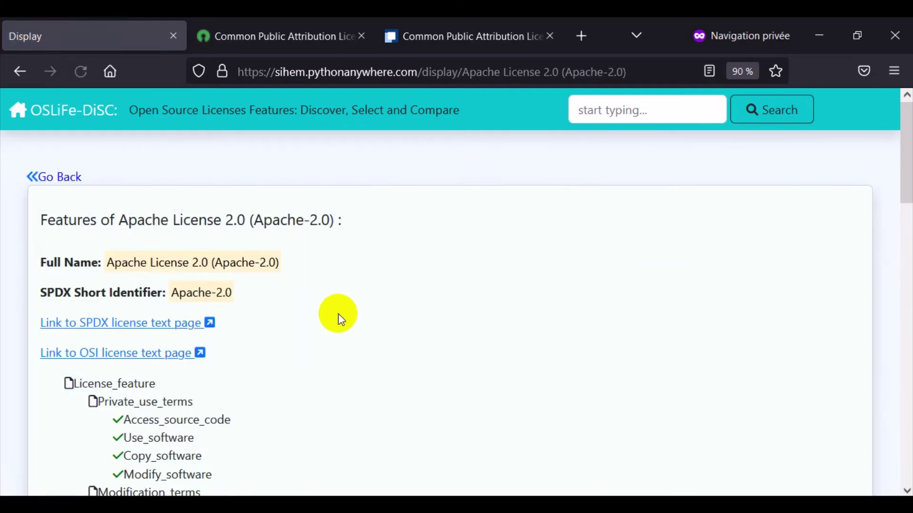
scroll(322, 336, down, 20)
scroll(320, 335, up, 20)
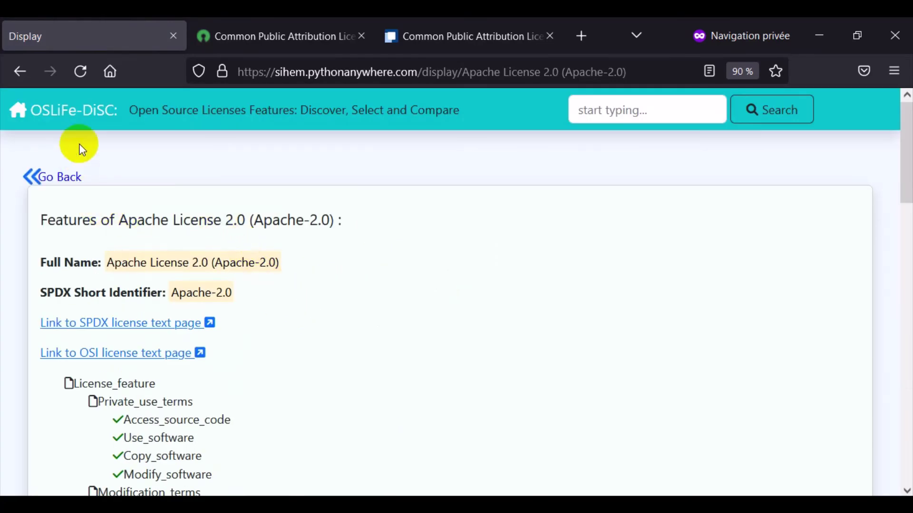
- Return to the home page, open the license comparison, and choose Adaptive Public License (APL-1.0) as the first license
click(70, 110)
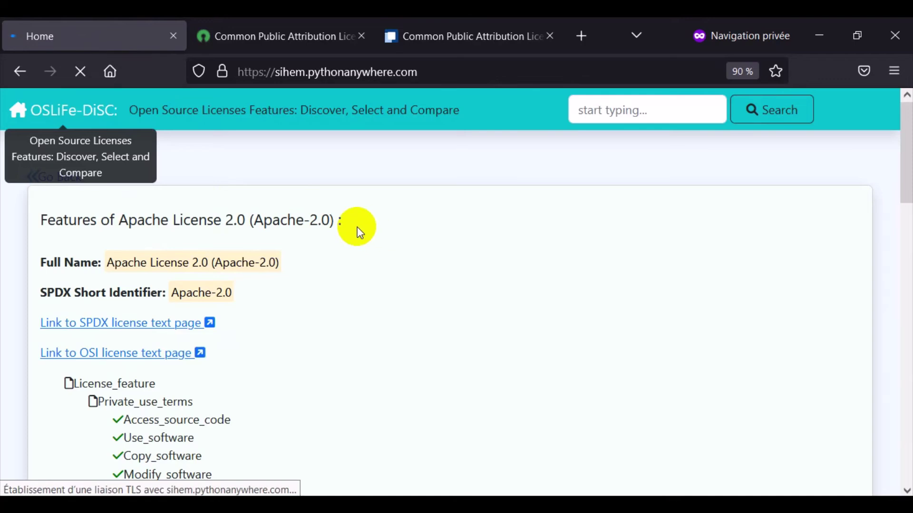
click(312, 202)
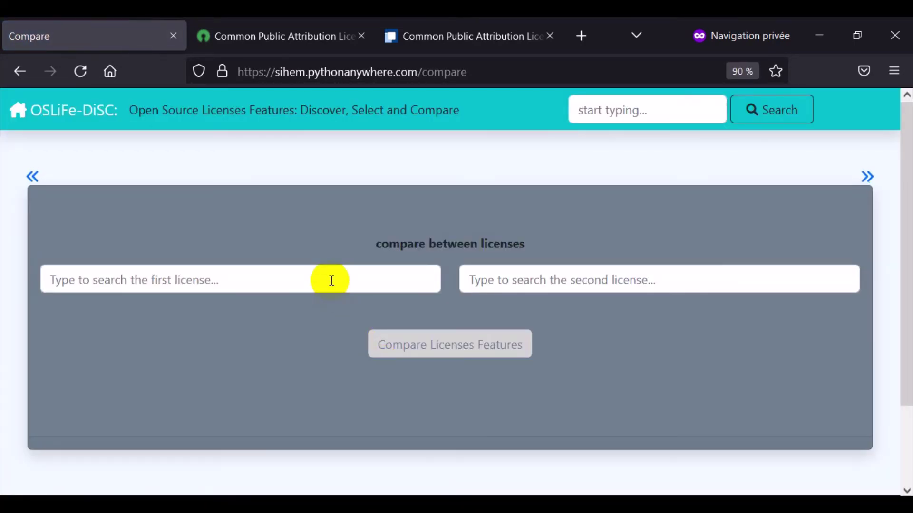
click(331, 281)
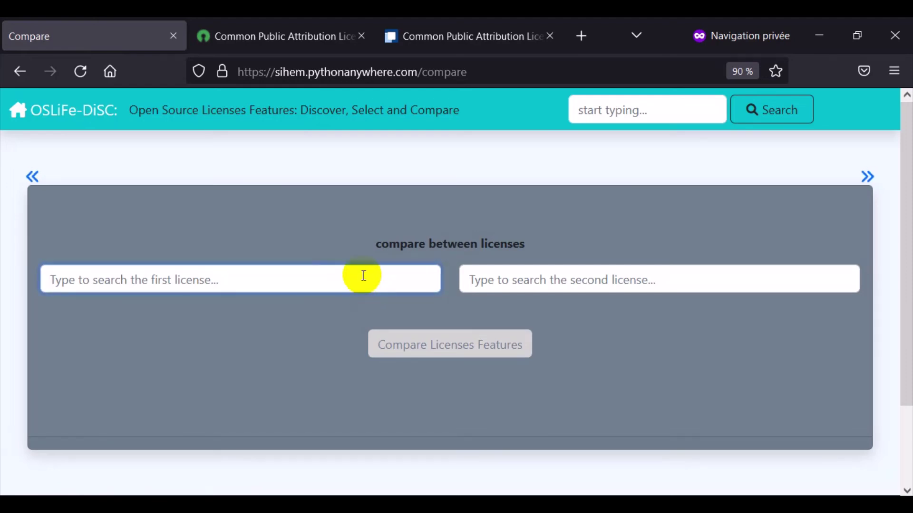
text(ap)
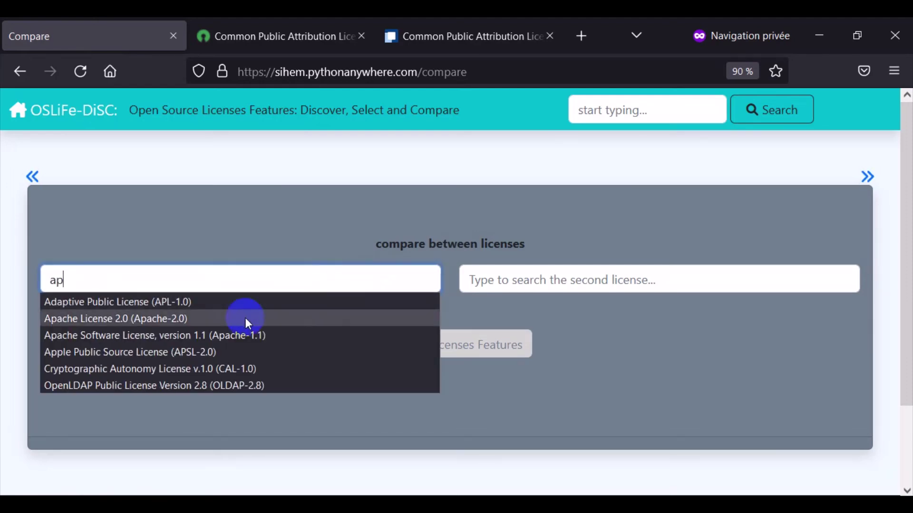
click(207, 303)
- Choose Common Development and Distribution License 1.0 (CDDL-1.0) as the second license and compare the features of both
click(506, 278)
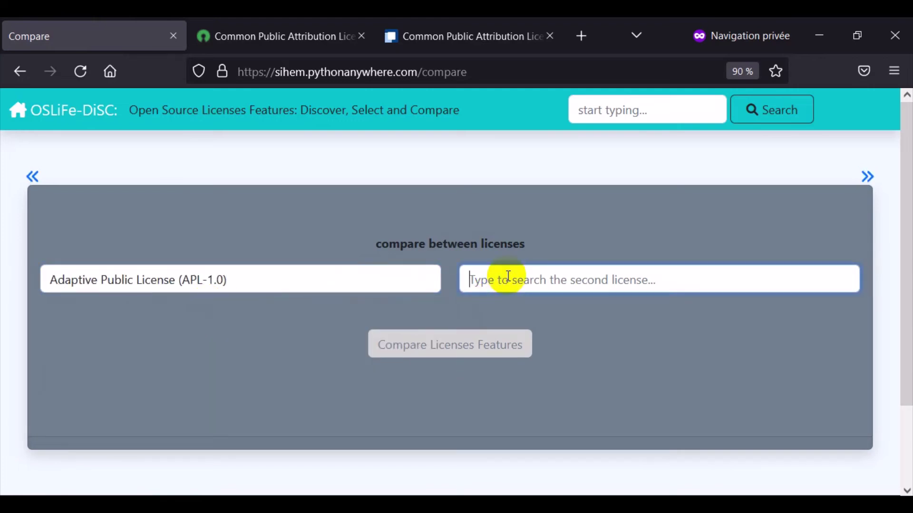
text(cdd)
click(536, 301)
click(509, 336)
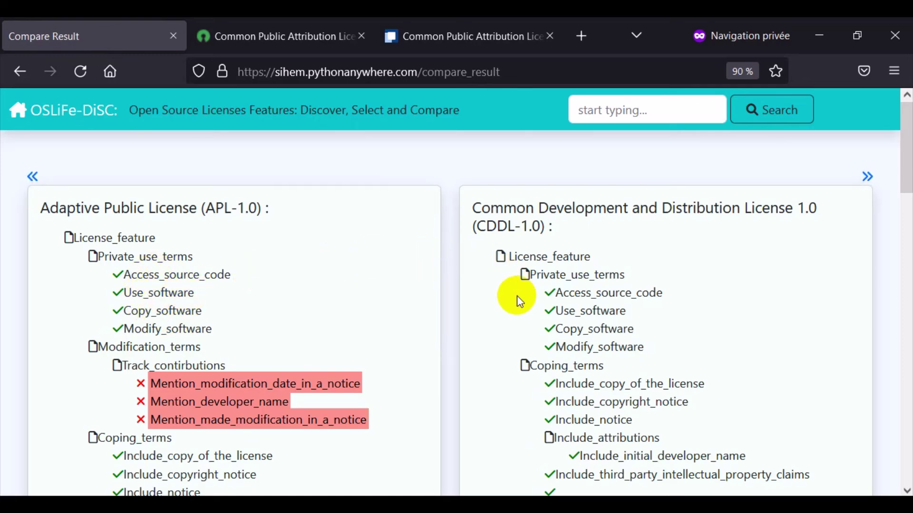
- Examine the side-by-side comparison of both licenses, from Private_use_terms to Charging_terms, for shared features and highlighted differences
scroll(98, 333, down, 3)
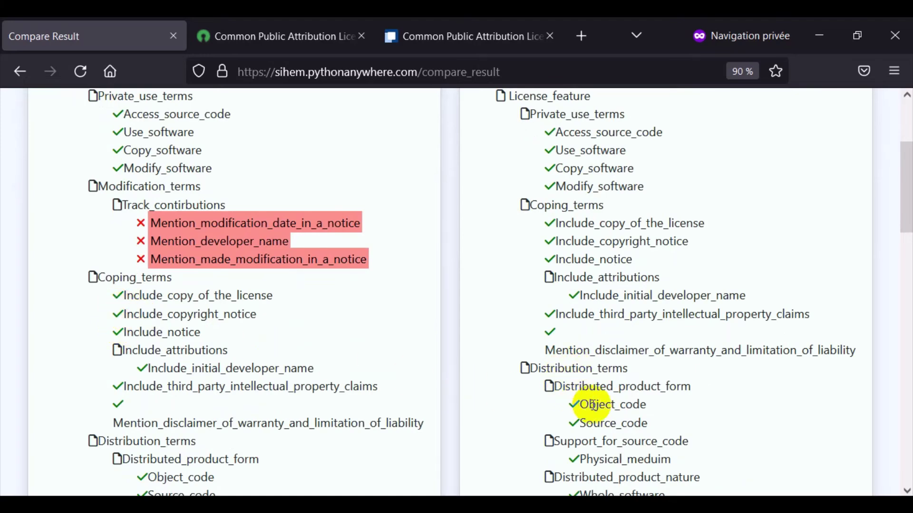
scroll(584, 413, down, 5)
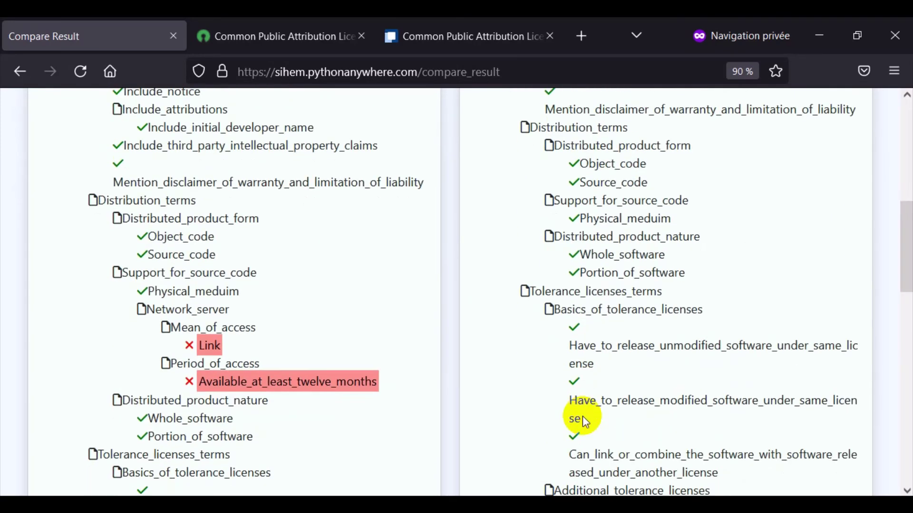
scroll(275, 368, down, 5)
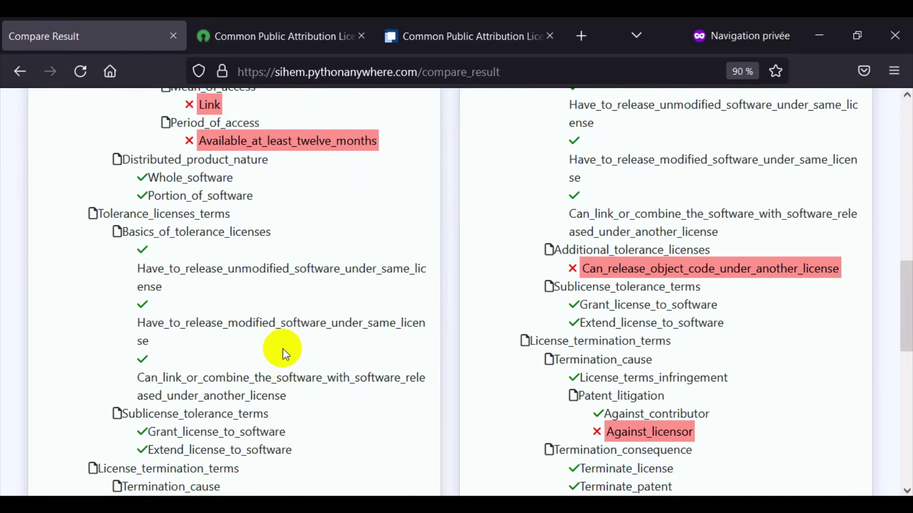
scroll(284, 352, down, 3)
scroll(240, 380, down, 5)
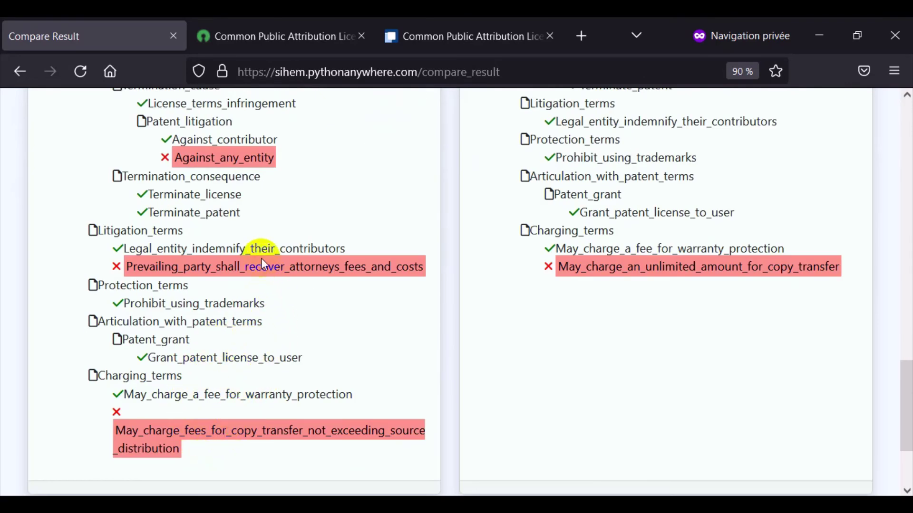
scroll(260, 209, up, 5)
scroll(274, 235, up, 5)
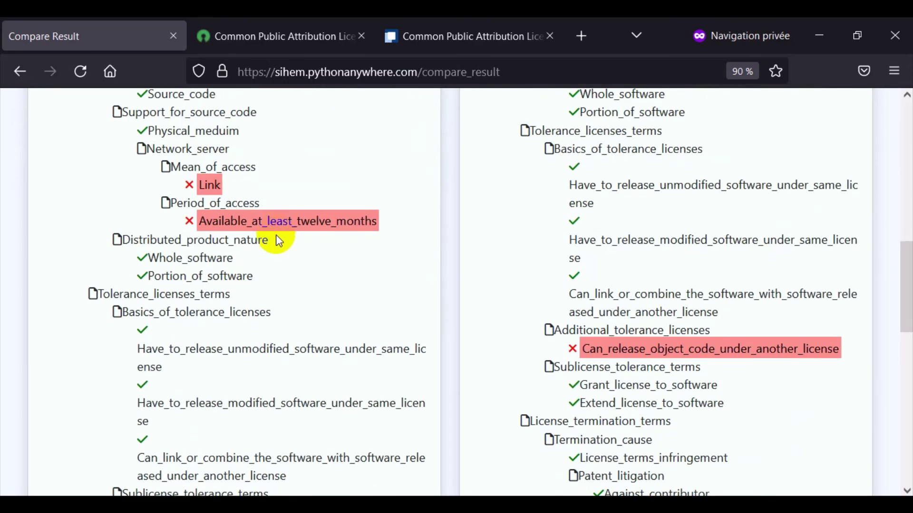
scroll(279, 241, up, 10)
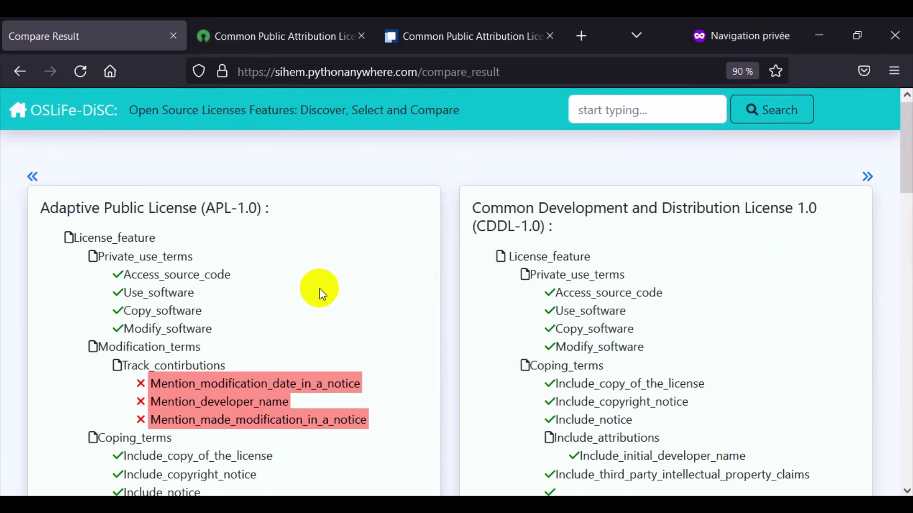
- Search the site for Academic Free License 3.0 (AFL-3.0) and look through its features as an XML file
click(603, 110)
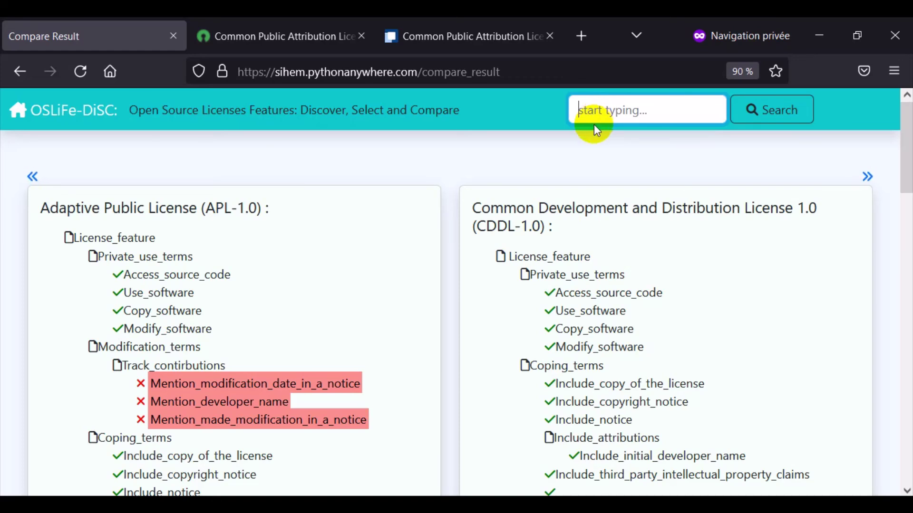
text(f)
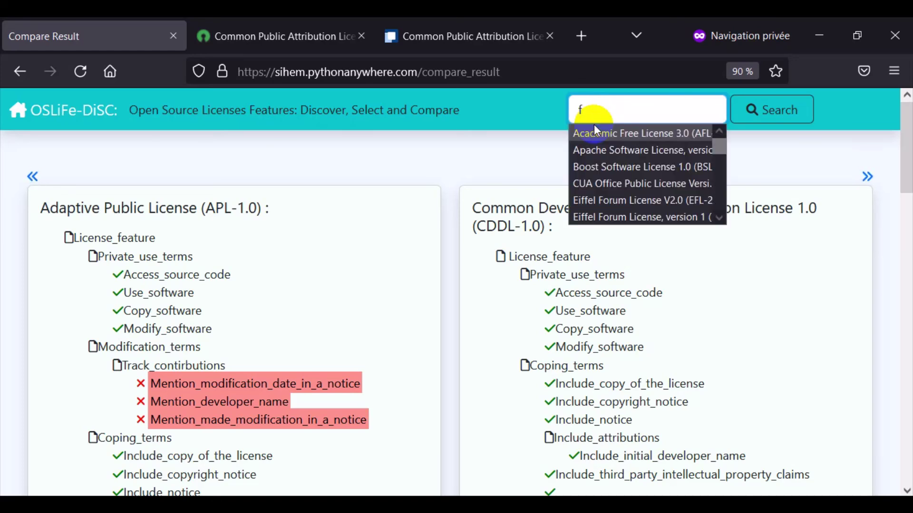
click(620, 133)
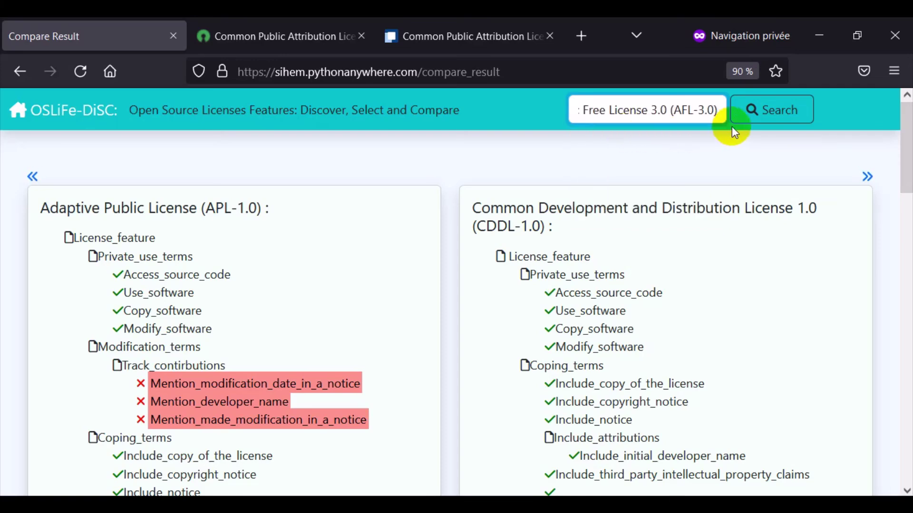
click(763, 110)
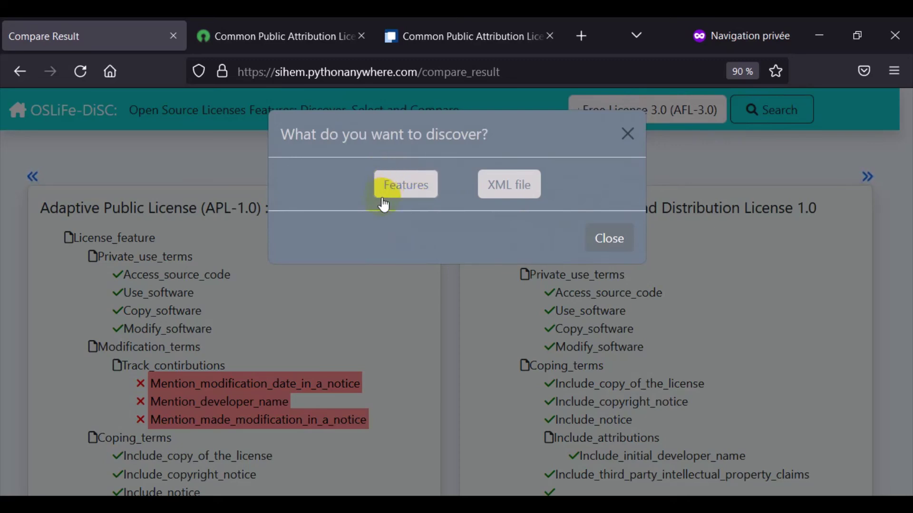
click(526, 187)
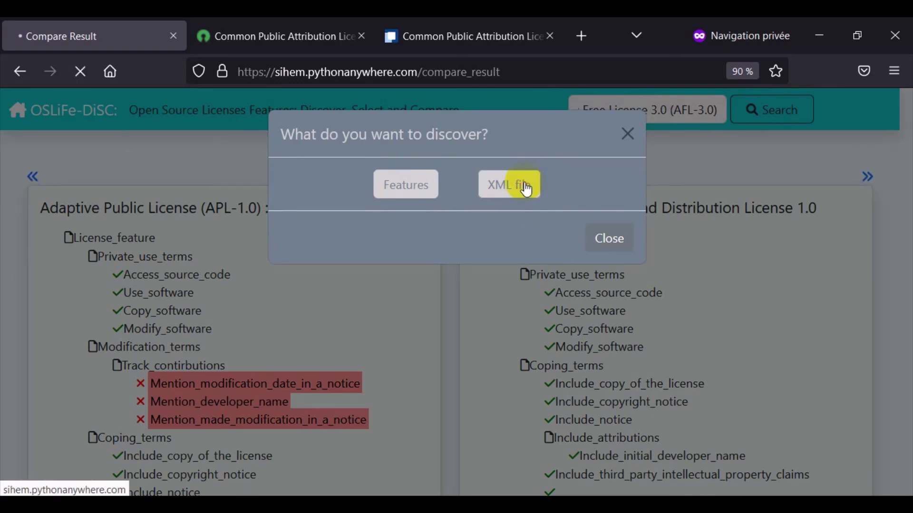
scroll(378, 329, down, 15)
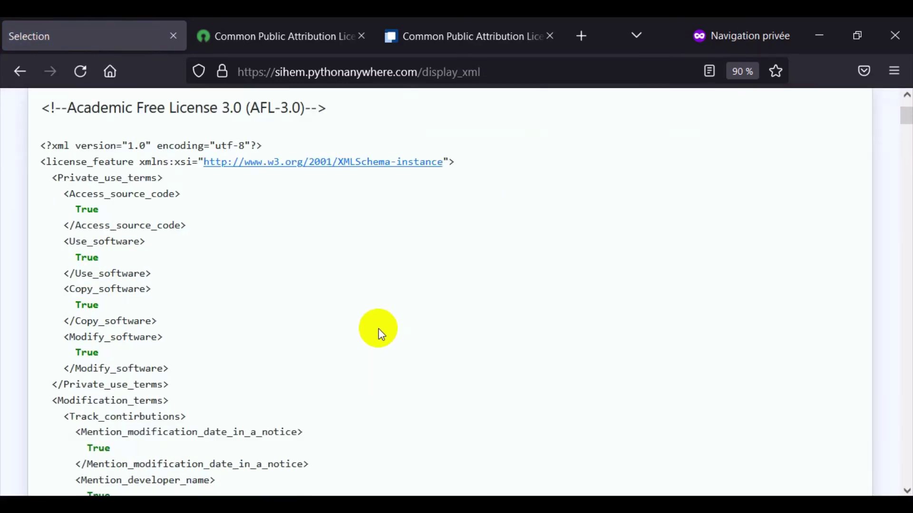
scroll(441, 377, down, 6)
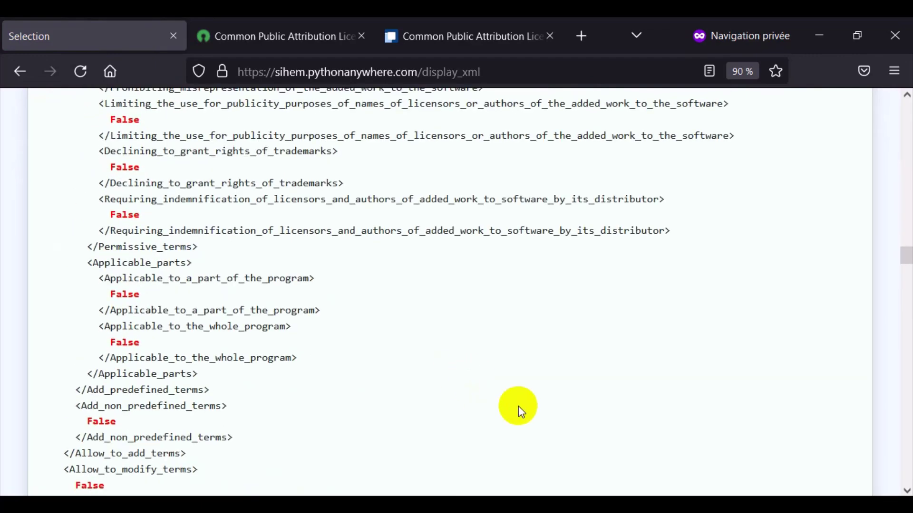
drag(906, 266, 906, 110)
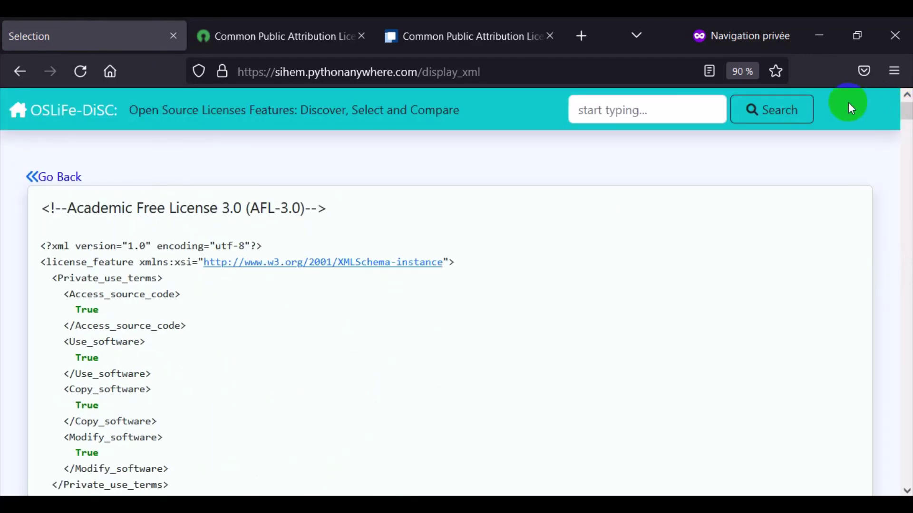
- Return to the home page, open the feedback questionnaire, and read through its identification, model evaluation and tool evaluation questions without submitting
click(48, 109)
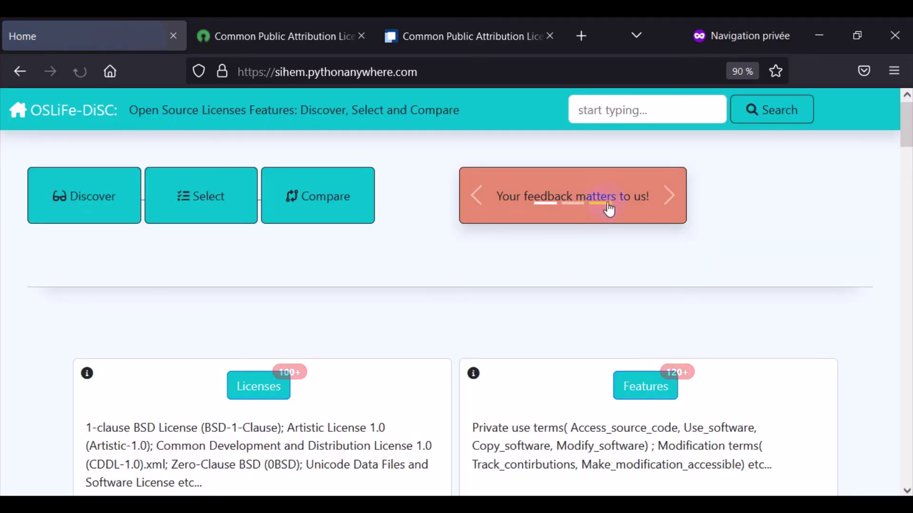
click(588, 199)
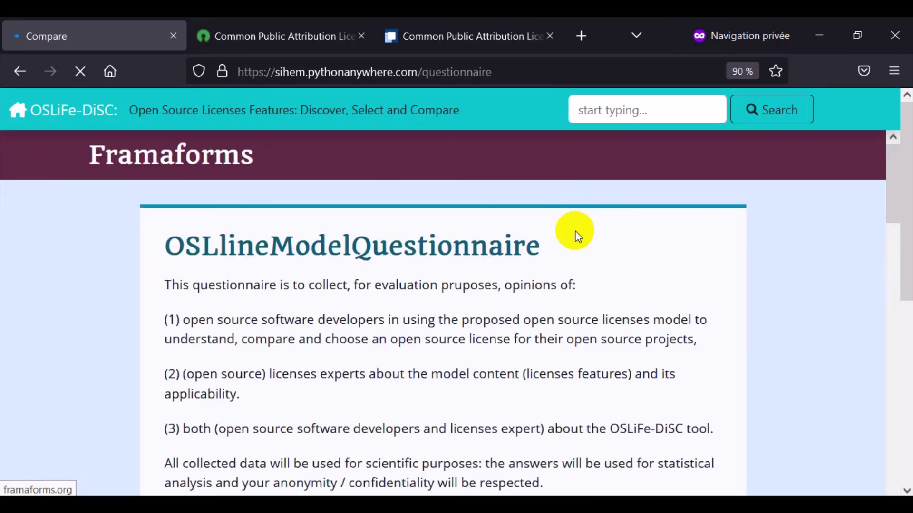
scroll(577, 238, down, 6)
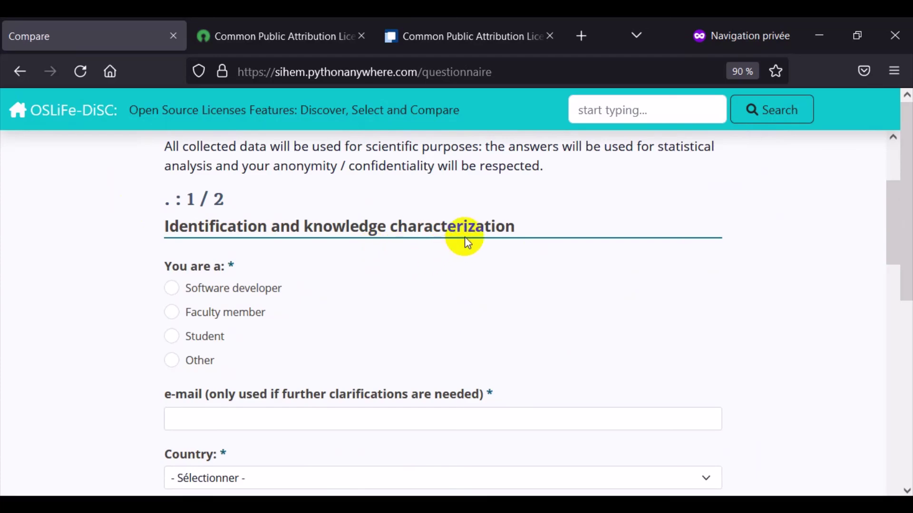
scroll(468, 244, down, 15)
scroll(464, 238, down, 3)
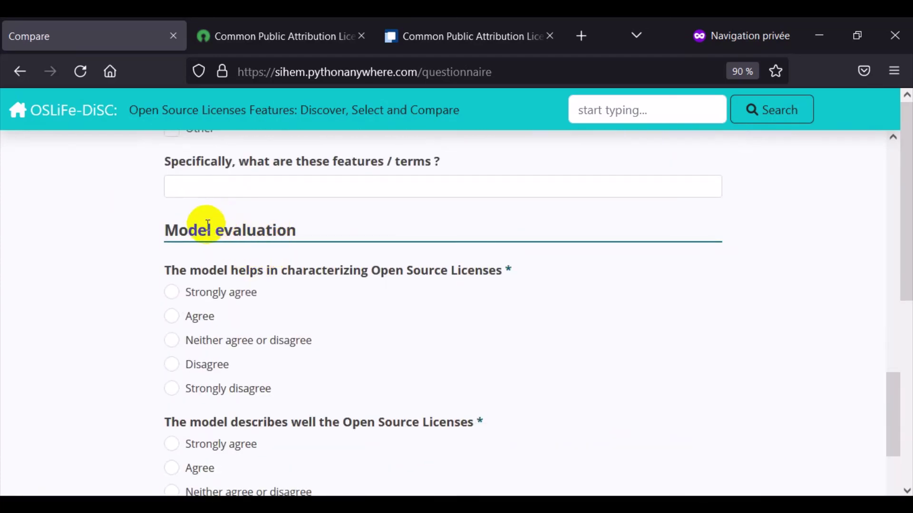
scroll(207, 237, down, 8)
scroll(209, 243, down, 5)
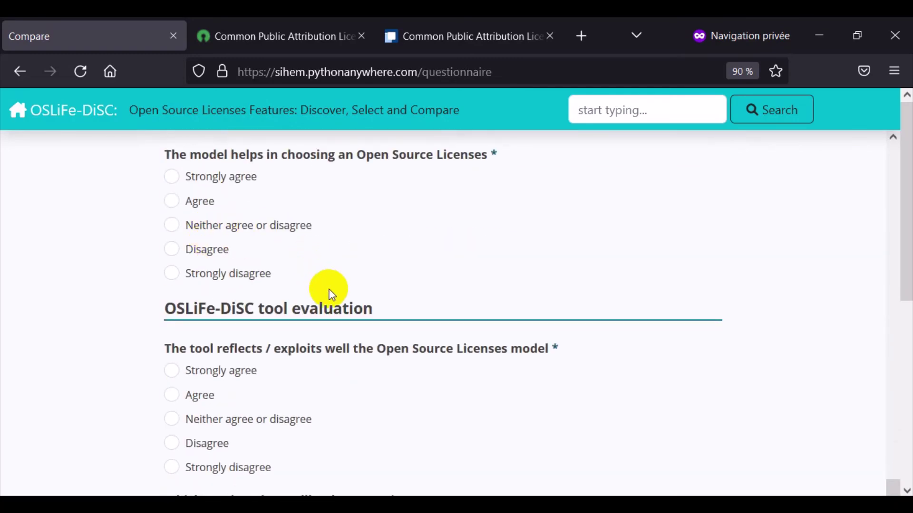
scroll(274, 314, down, 18)
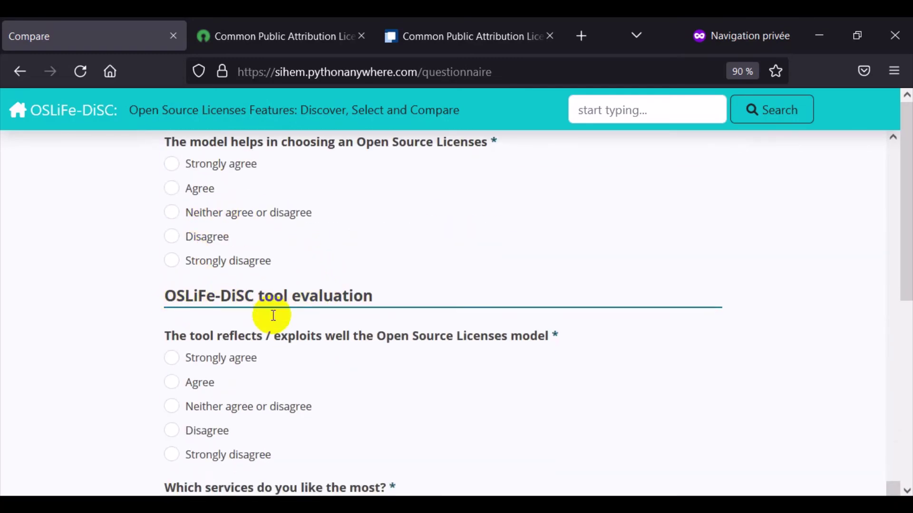
scroll(328, 352, down, 3)
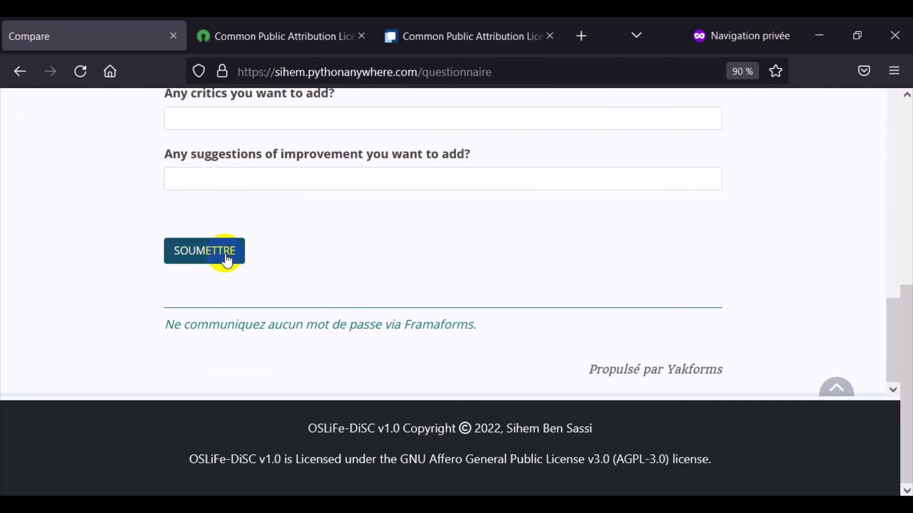
click(510, 434)
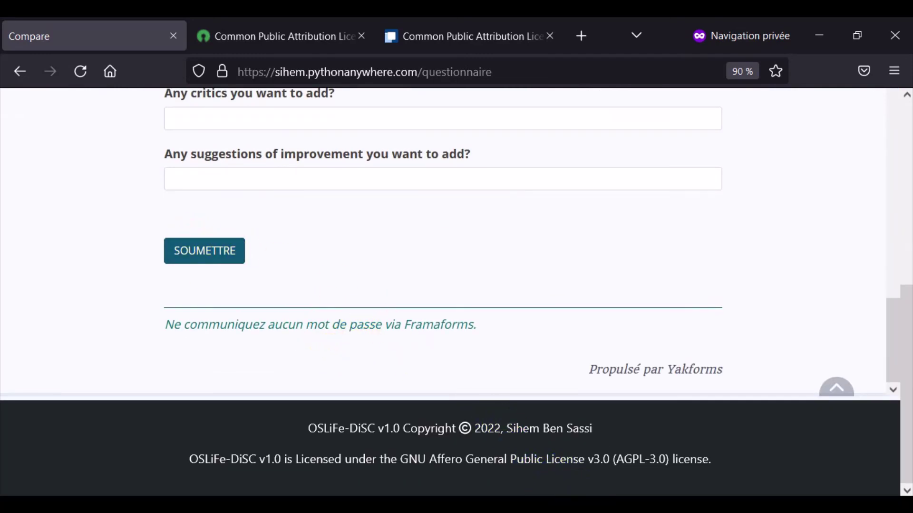